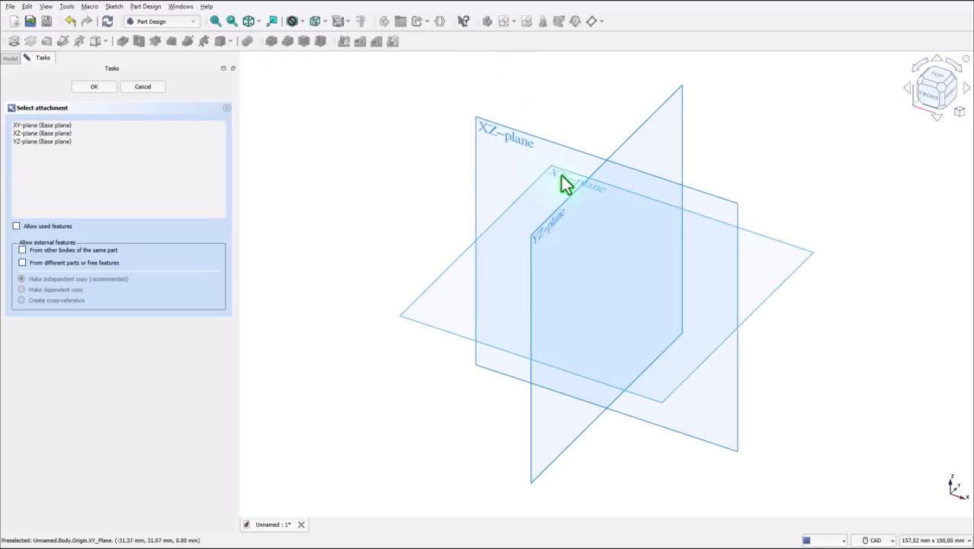
- Start a sketch on the XY plane and draw a rectangle around the origin, 120 mm wide and 74 mm high
left_click(566, 187)
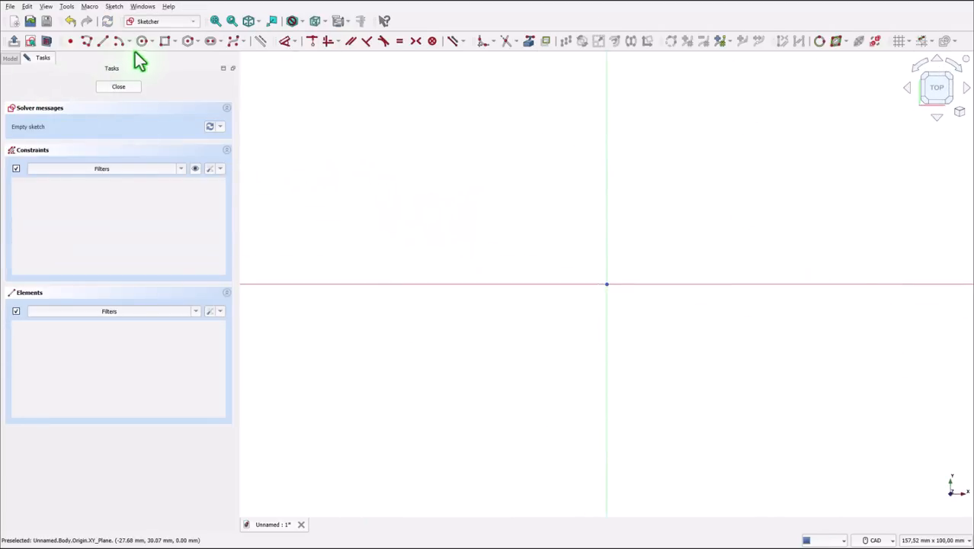
left_click(165, 43)
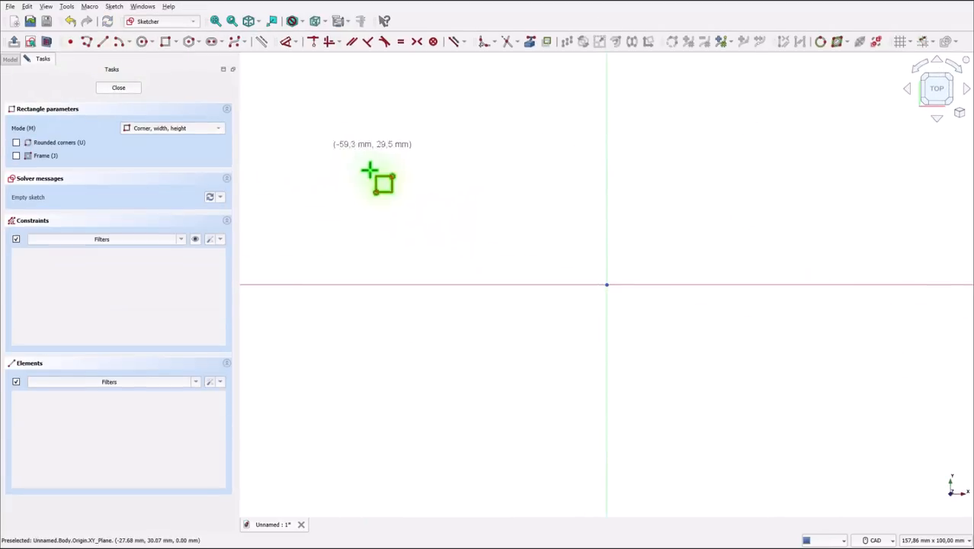
left_click(463, 184)
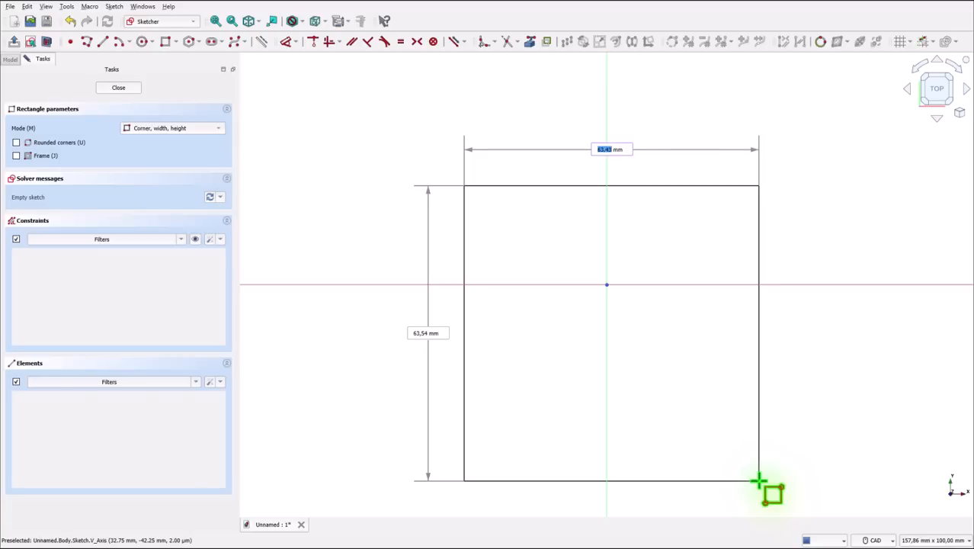
type("120")
key("Return")
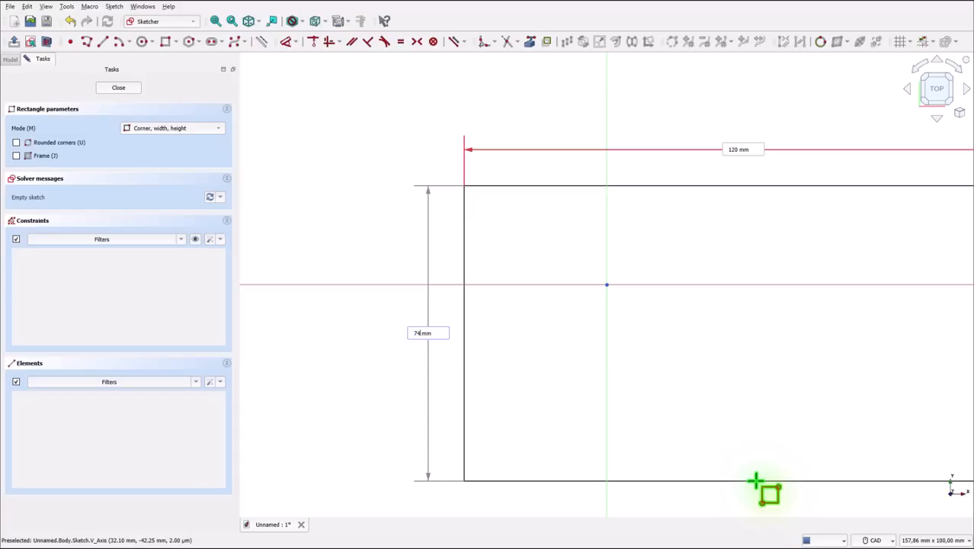
key("Return")
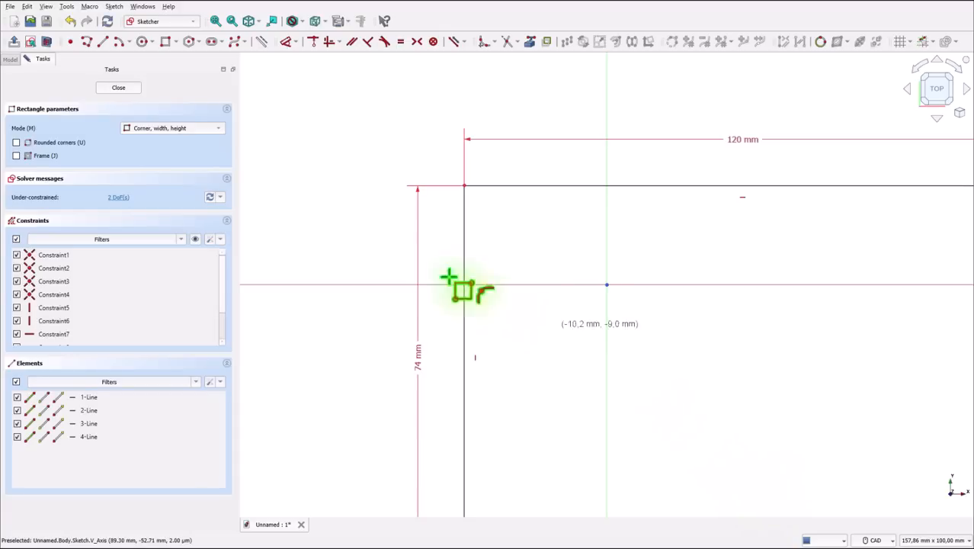
left_click(216, 21)
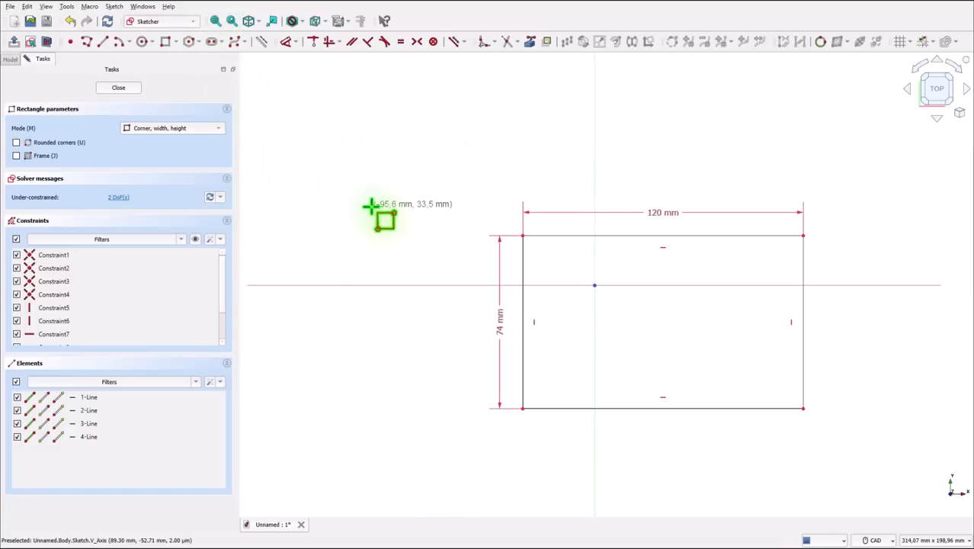
right_click(465, 149)
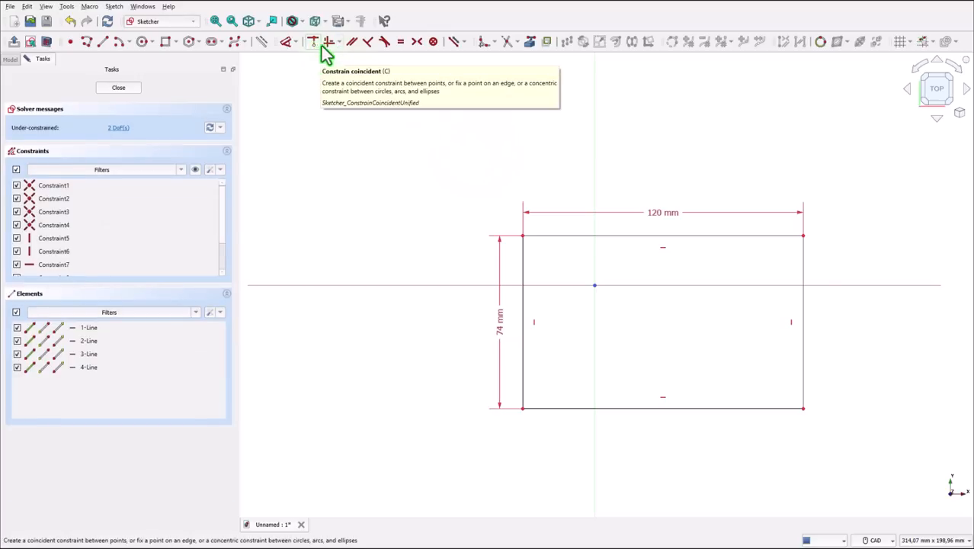
- Dimension the rectangle's upper-left corner to the horizontal axis at a vertical distance of 24 mm
left_click(291, 46)
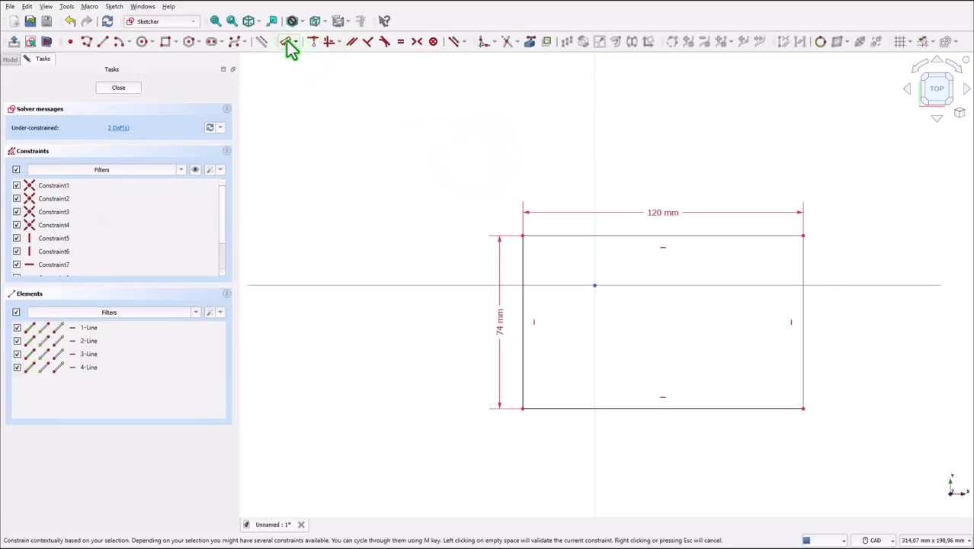
left_click(521, 235)
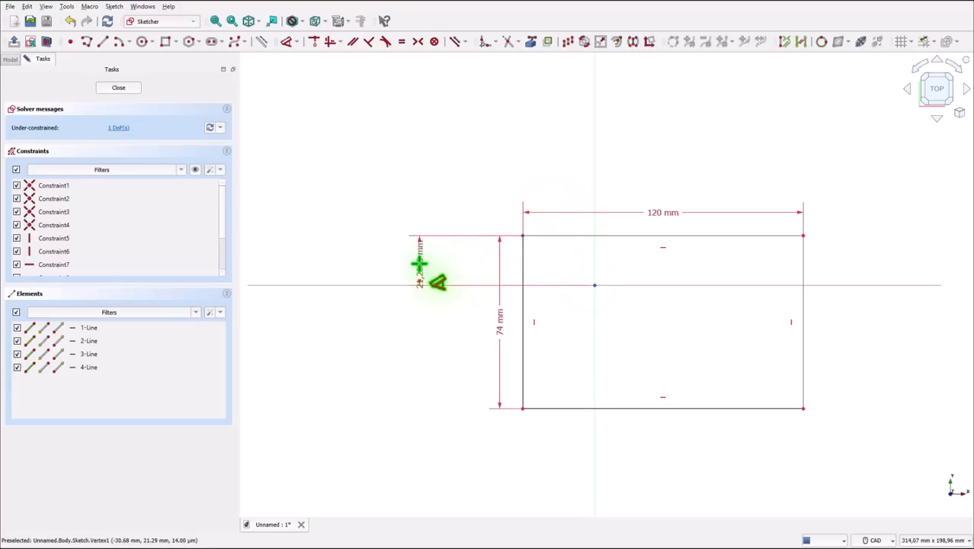
left_click(420, 263)
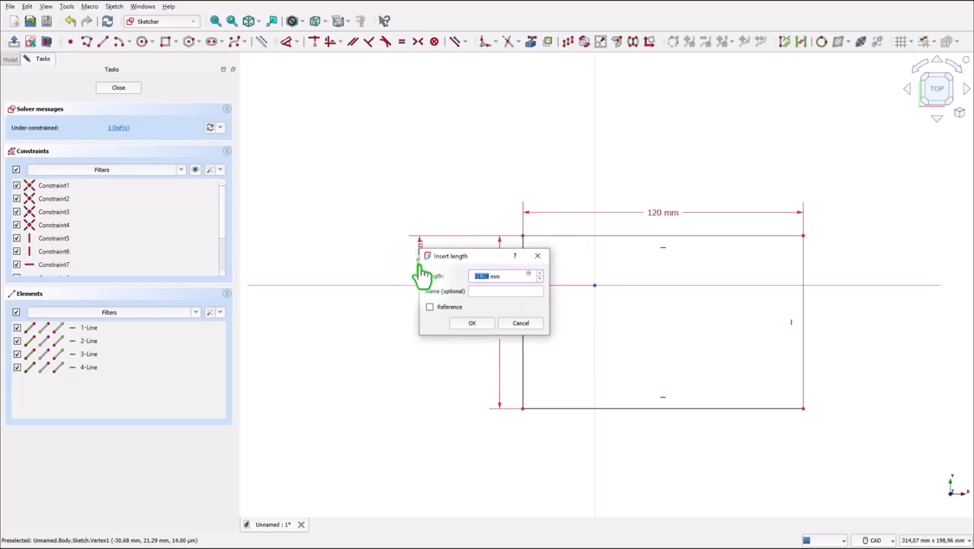
type("24")
key("Return")
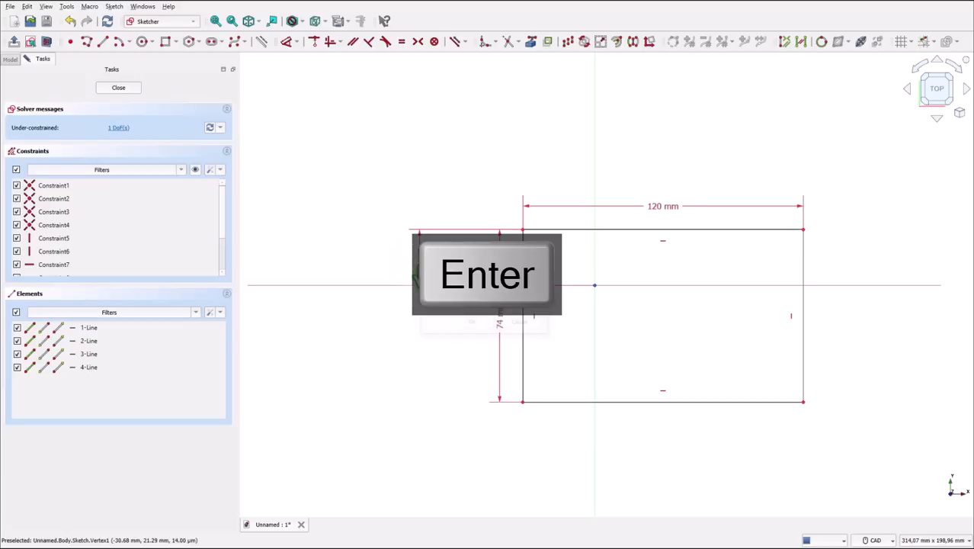
right_click(492, 429)
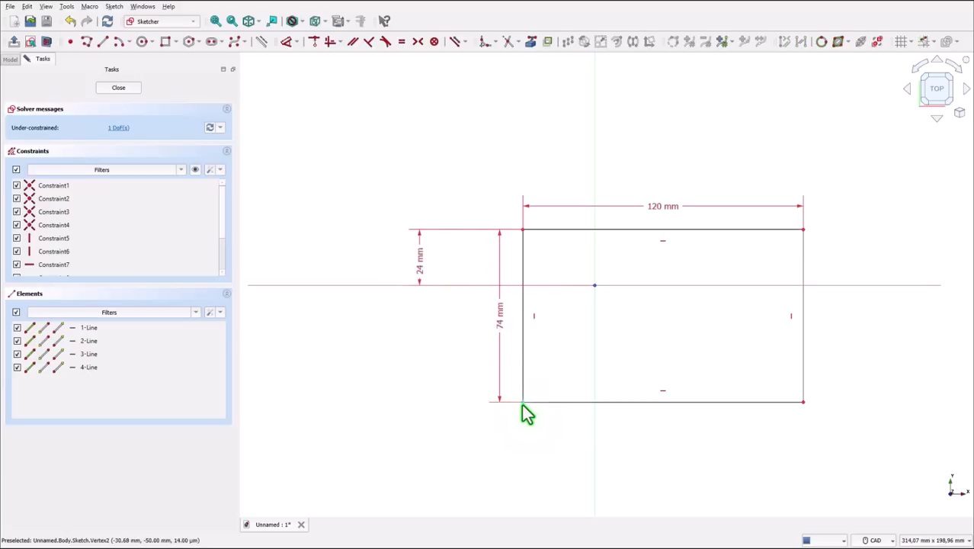
- Constrain the rectangle's two lower corners symmetric about the vertical axis
left_click(522, 402)
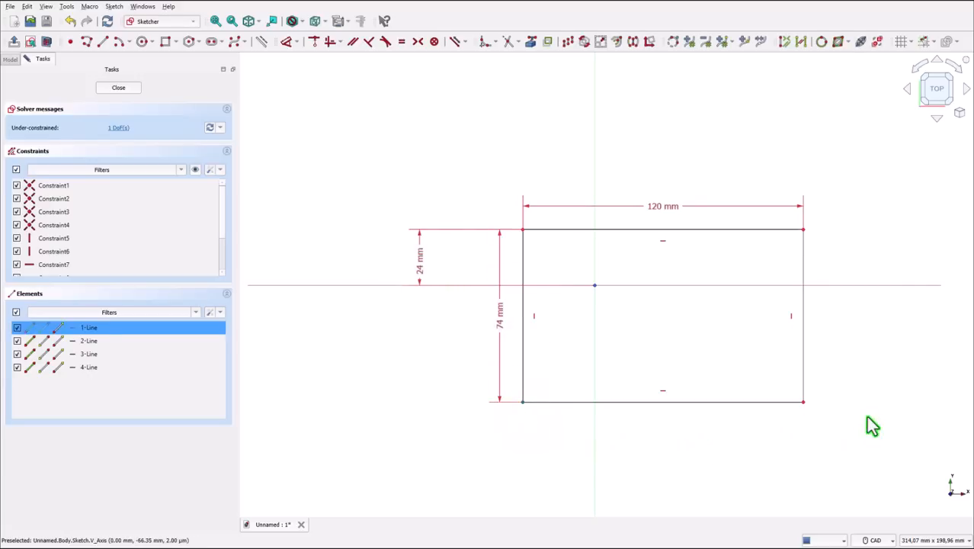
left_click(803, 402)
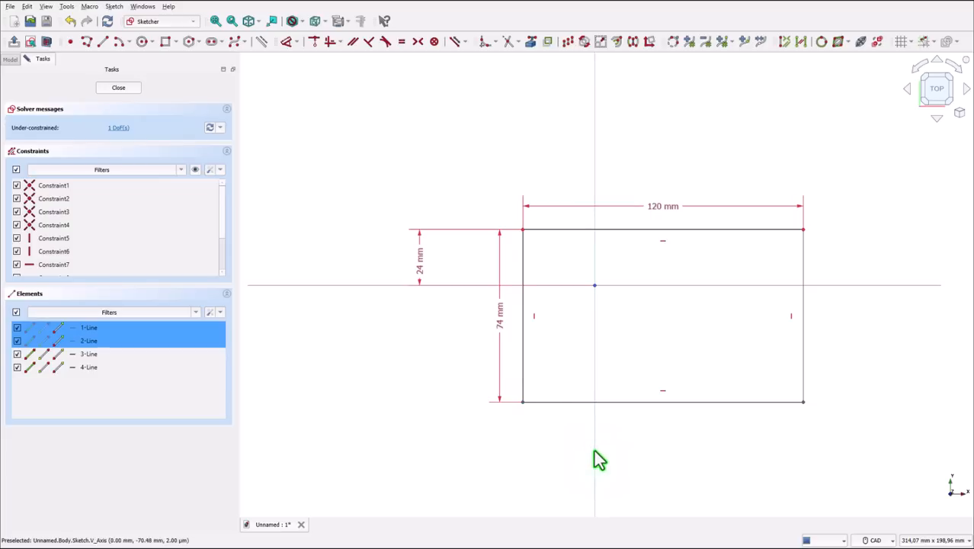
left_click(418, 42)
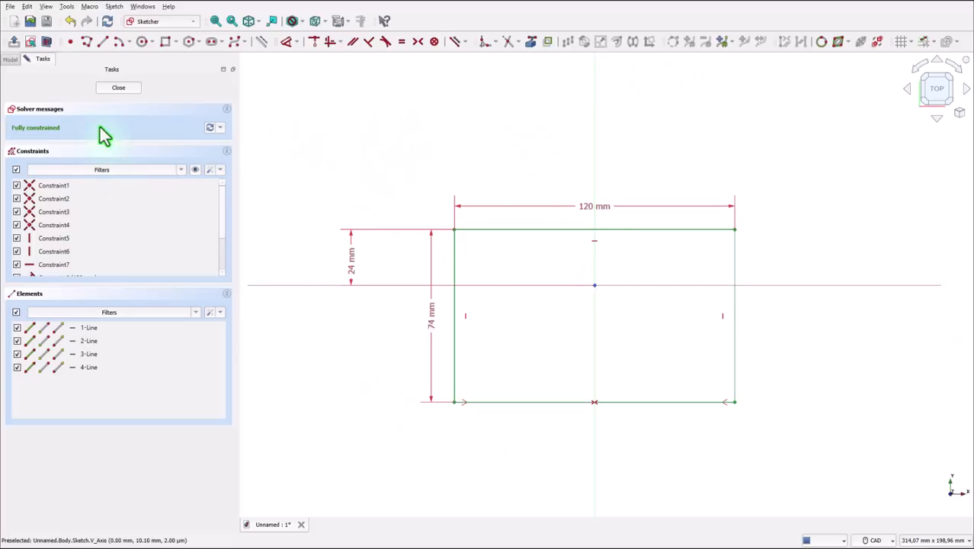
- Finish the sketch and pad it to a length of 22 mm
left_click(118, 87)
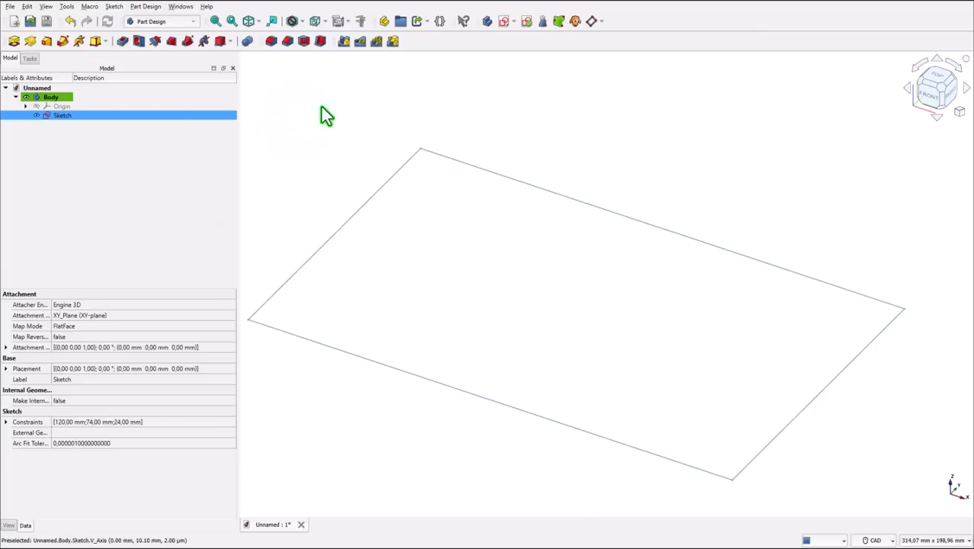
left_click(14, 42)
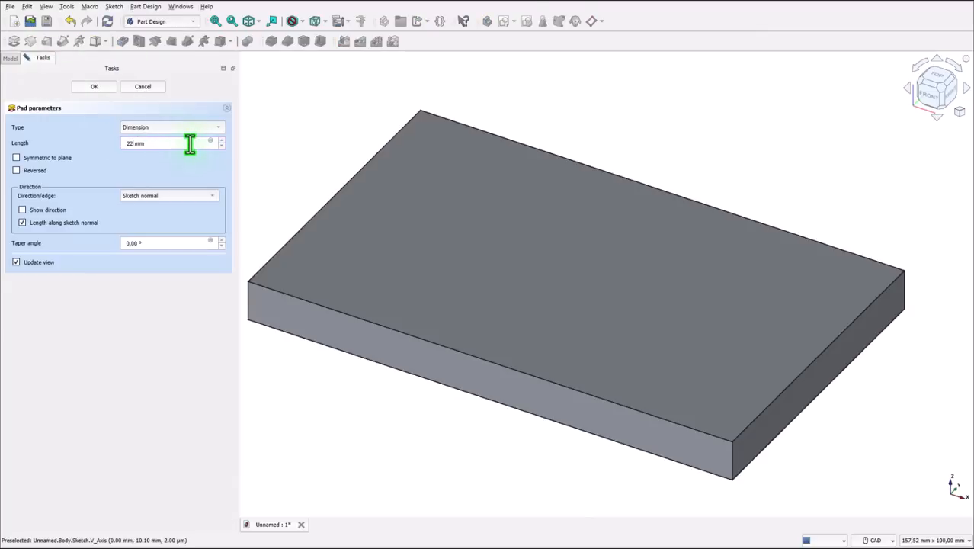
key("Return")
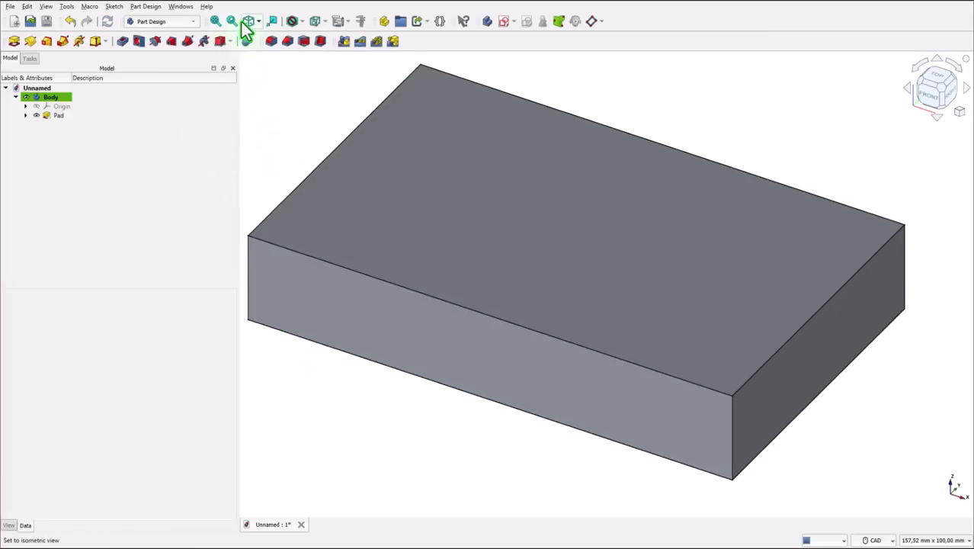
- Chamfer the two vertical edges at the ends of the block's front face with an equal distance of 10 mm
left_click(250, 29)
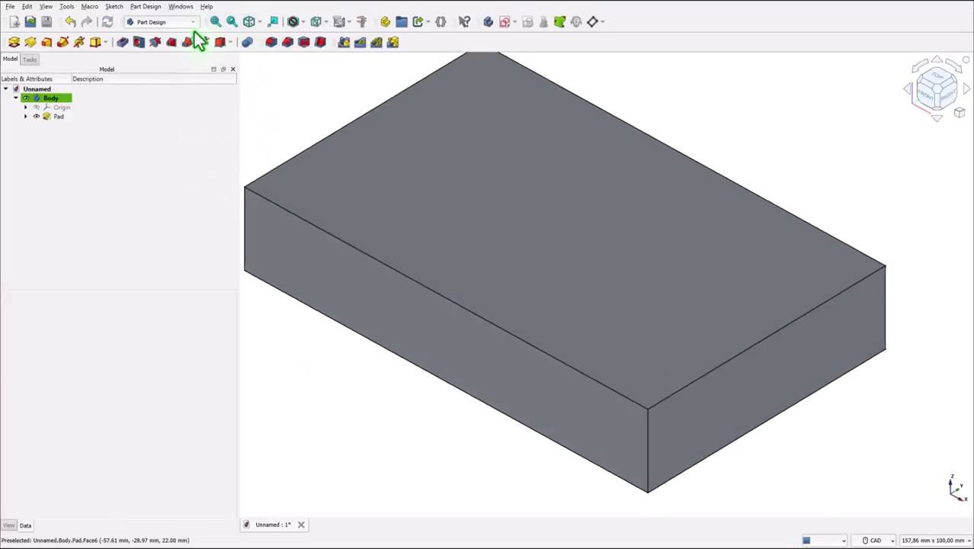
left_click(216, 21)
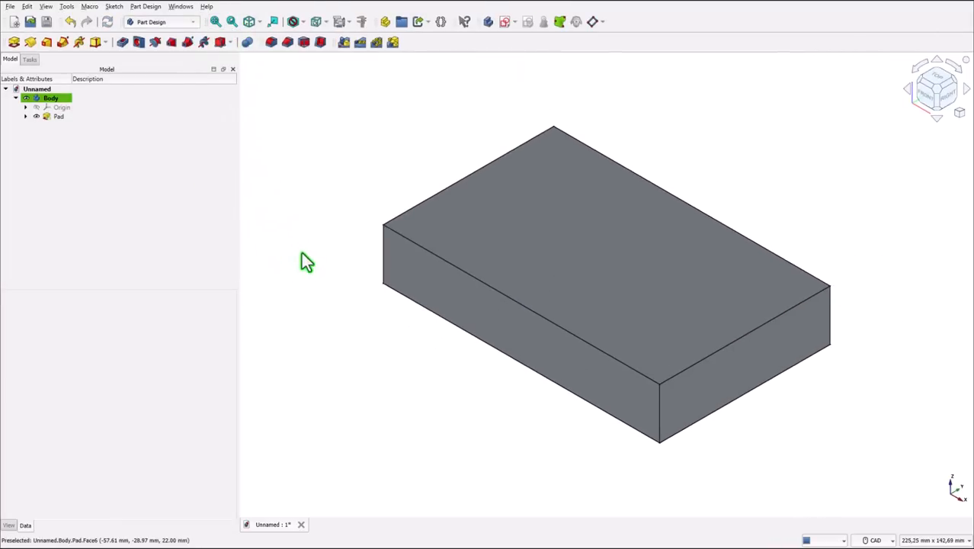
left_click(383, 263)
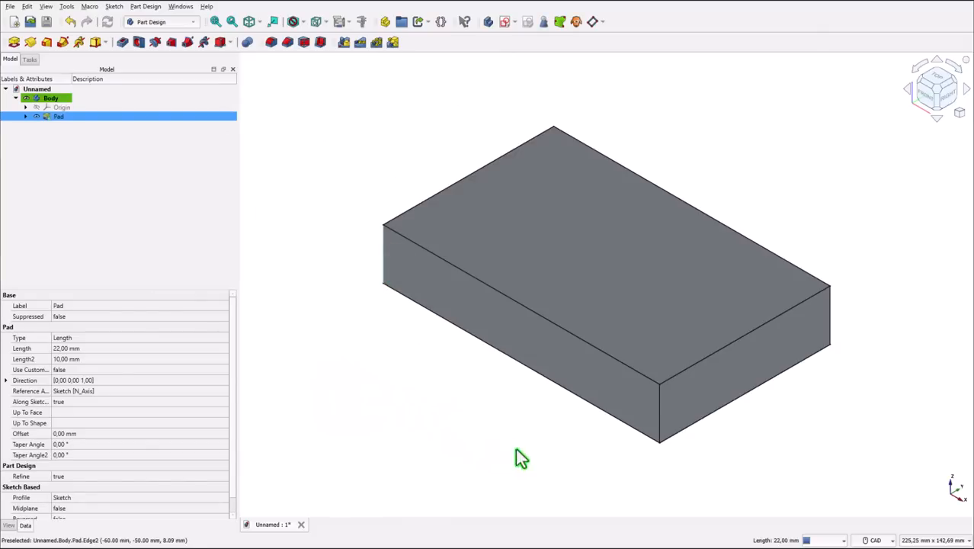
left_click(661, 409, "ctrl")
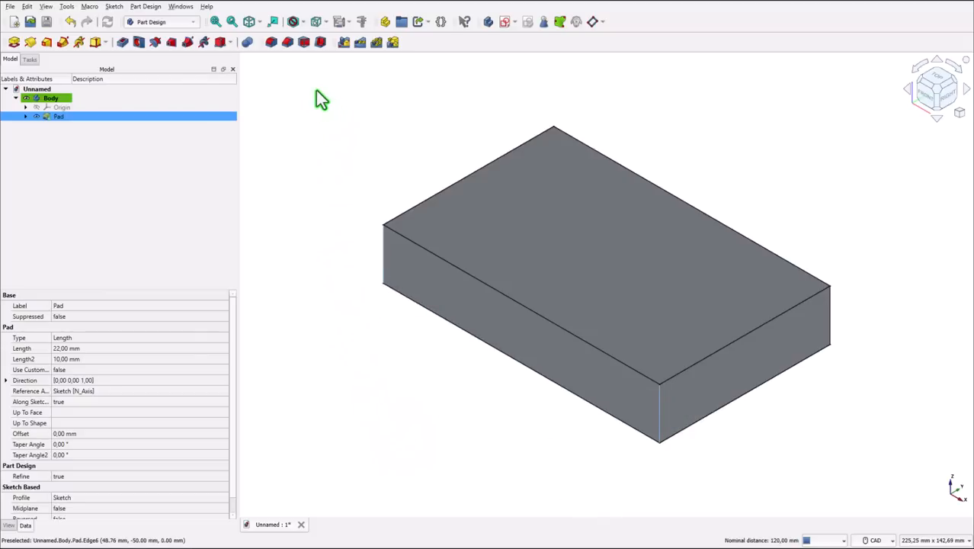
left_click(287, 42)
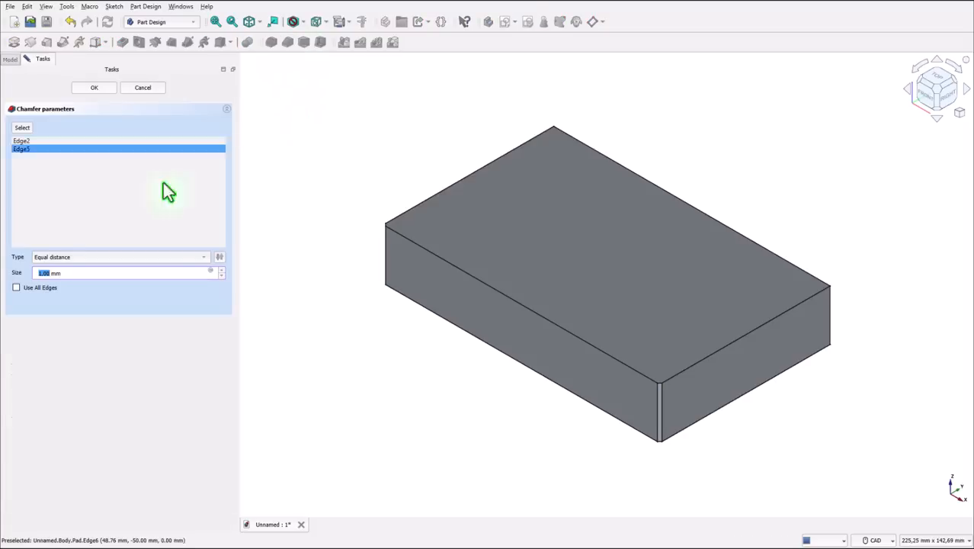
left_click_drag(81, 277, 20, 281)
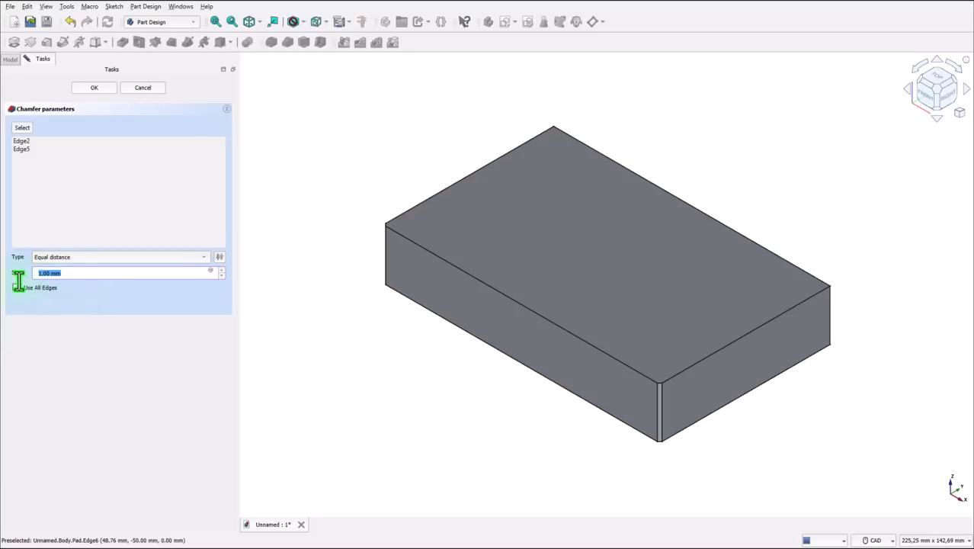
type("10")
key("Return")
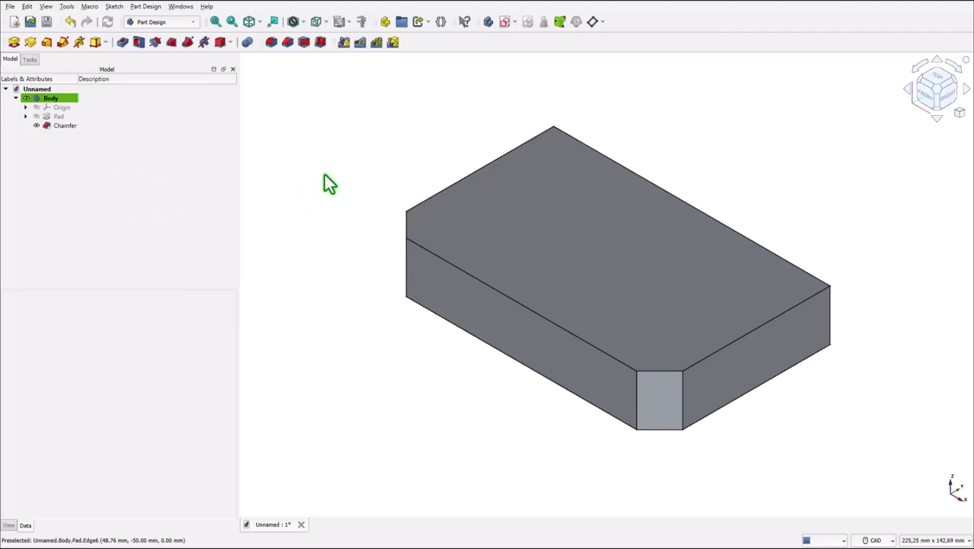
- Start a sketch on the block's top face and project the straight front edge between the chamfers as external geometry
left_click(639, 285)
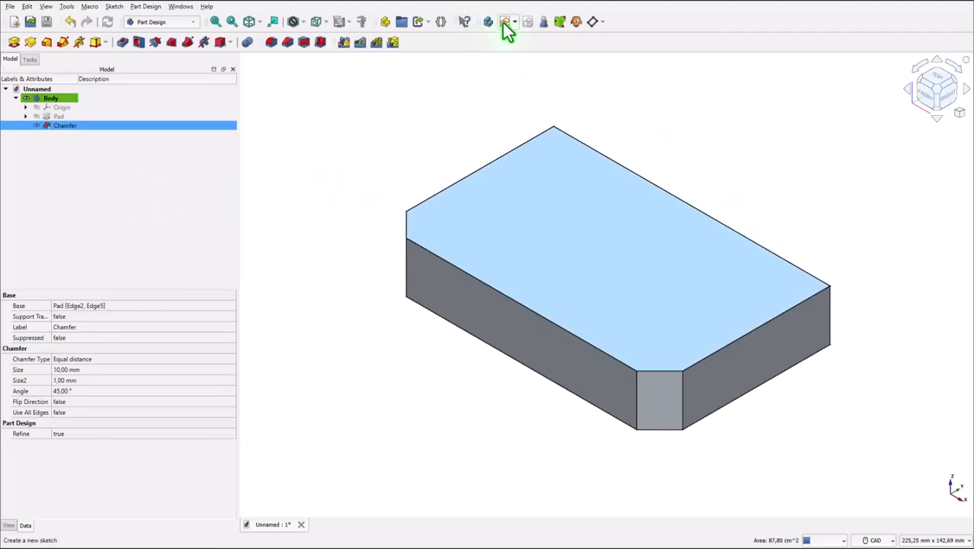
left_click(504, 24)
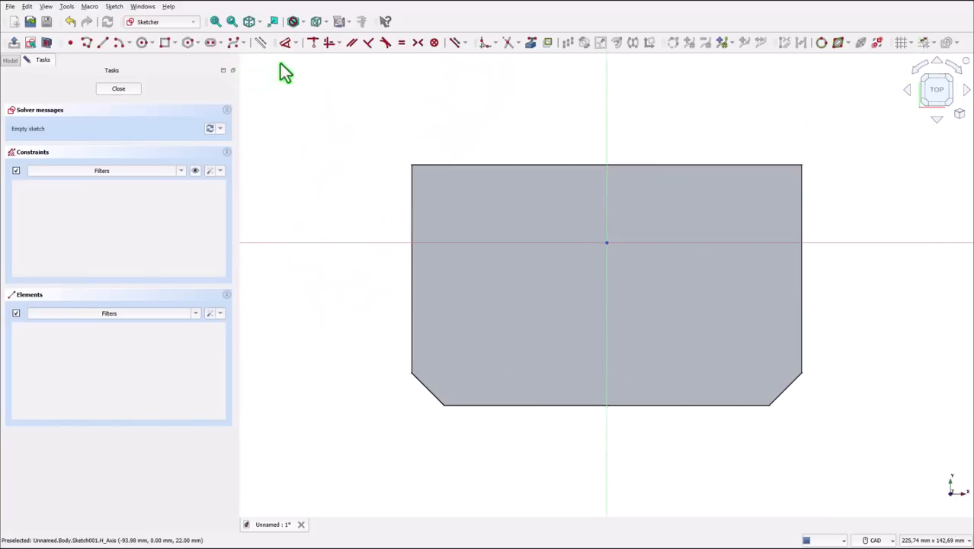
left_click(532, 42)
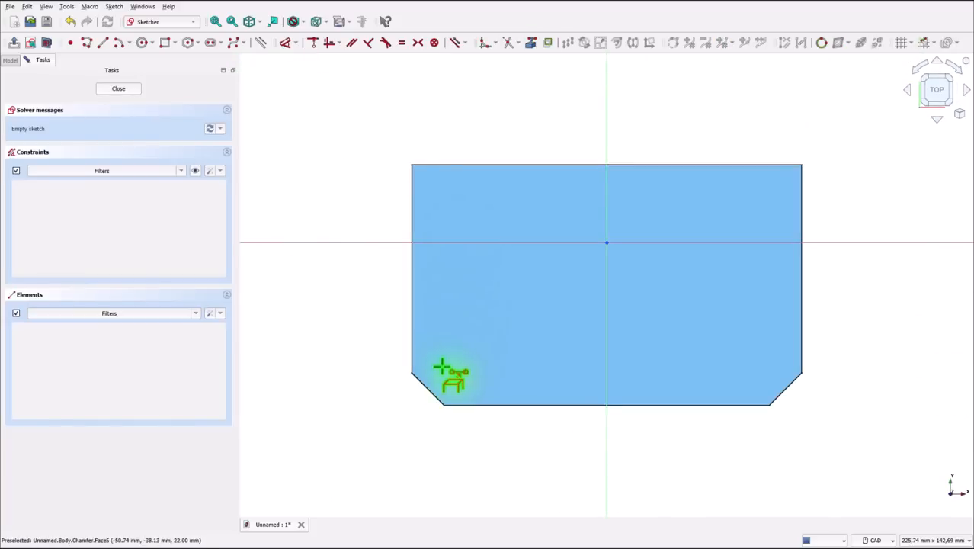
left_click(530, 404)
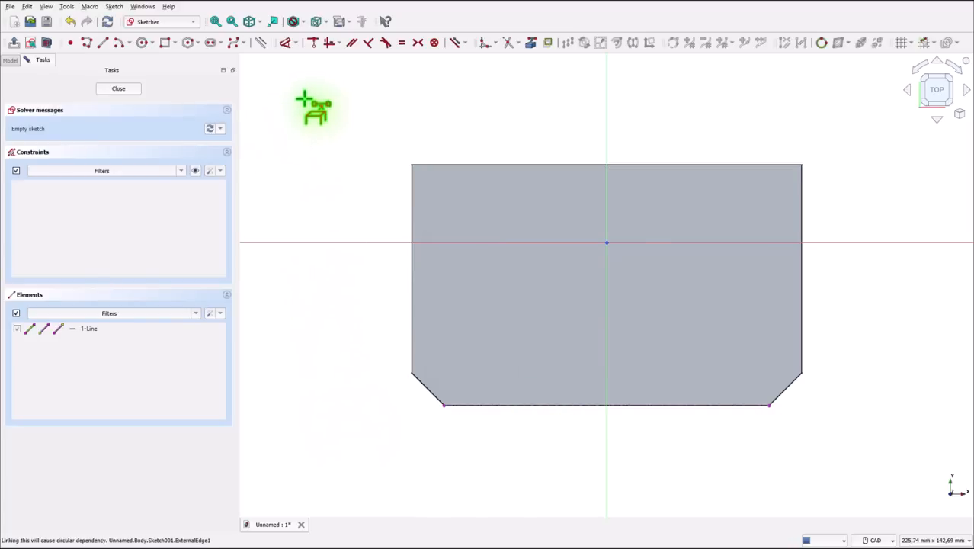
- Draw two rectangles overlapping the front edge, one about 54 × 53 mm left of the vertical axis and one about 63 × 56 mm right of it
left_click(164, 43)
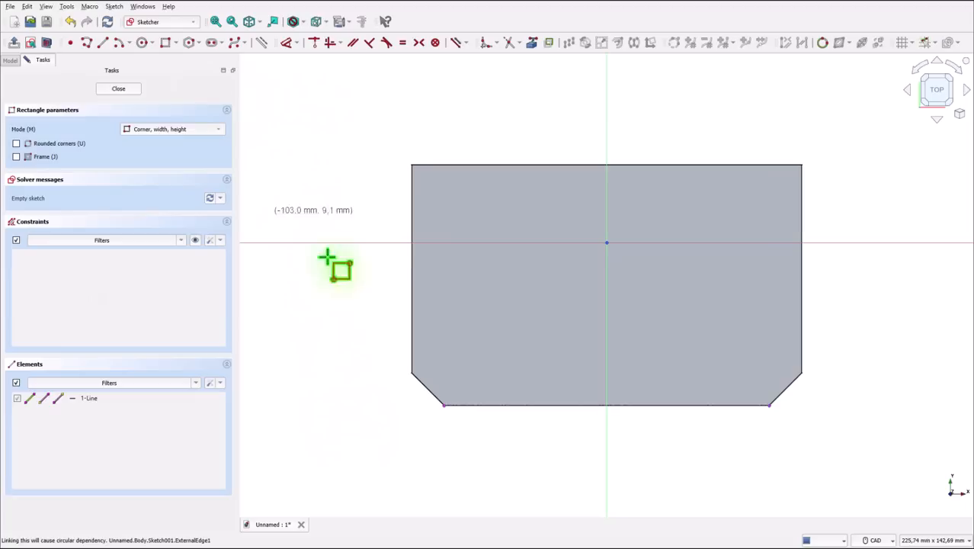
left_click(387, 266)
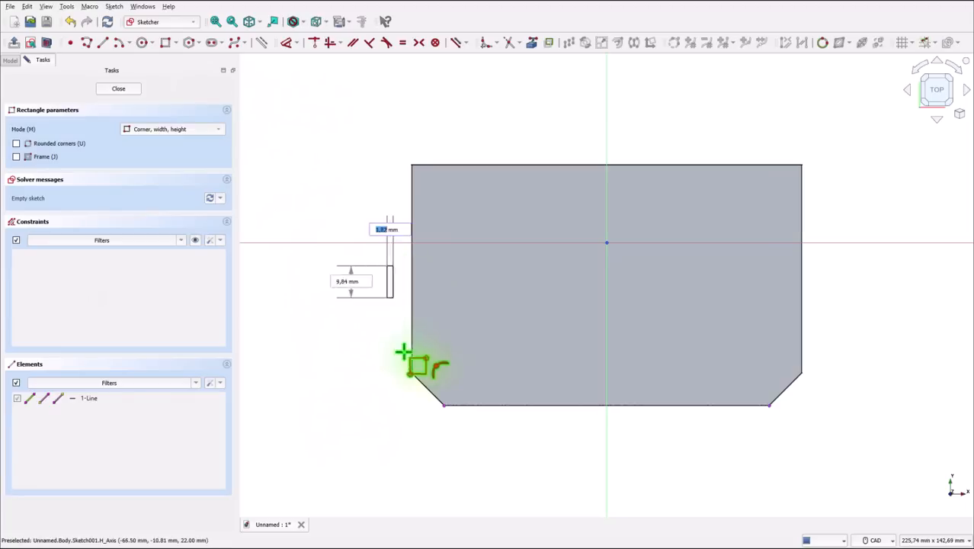
left_click(563, 438)
left_click(644, 280)
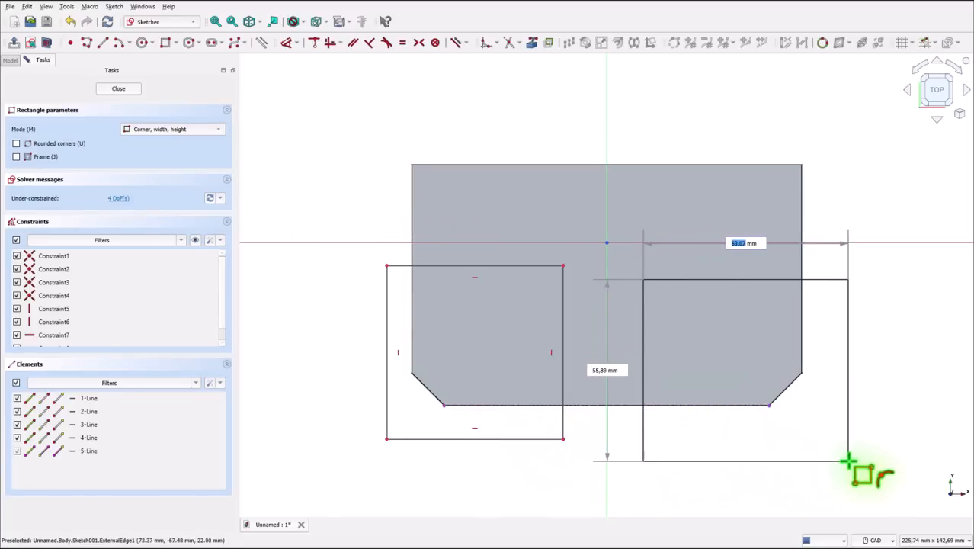
left_click(848, 460)
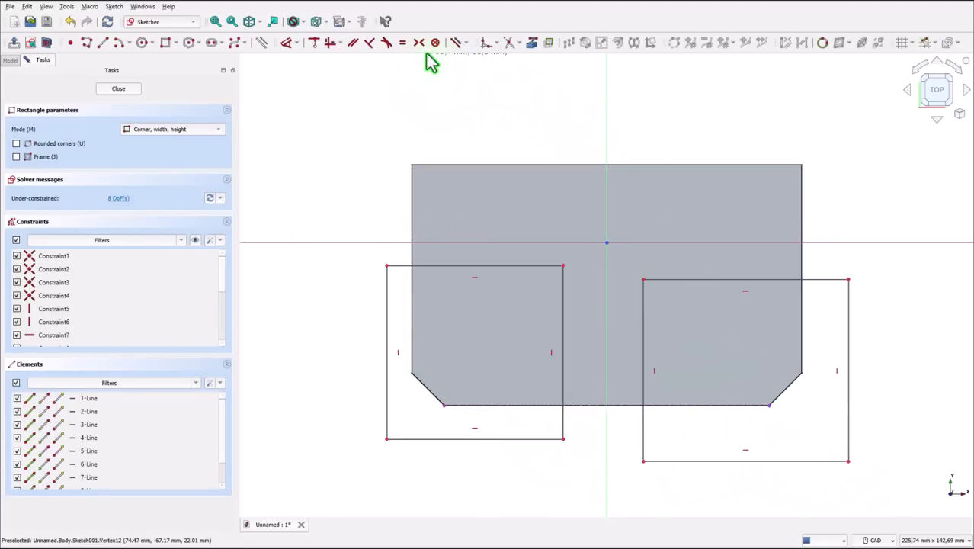
- Constrain the right rectangle's upper-left corner to lie on the line of the left rectangle's top edge
left_click(314, 44)
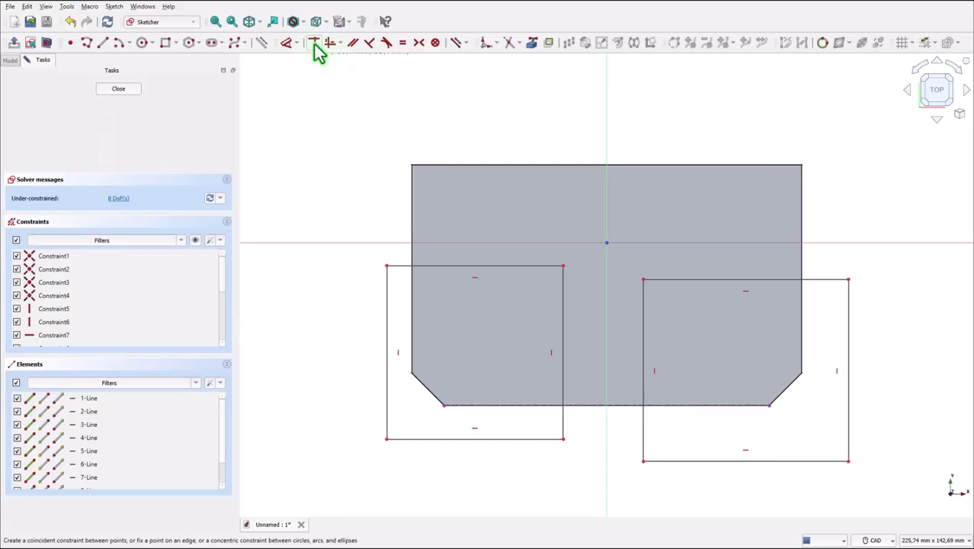
left_click(642, 282)
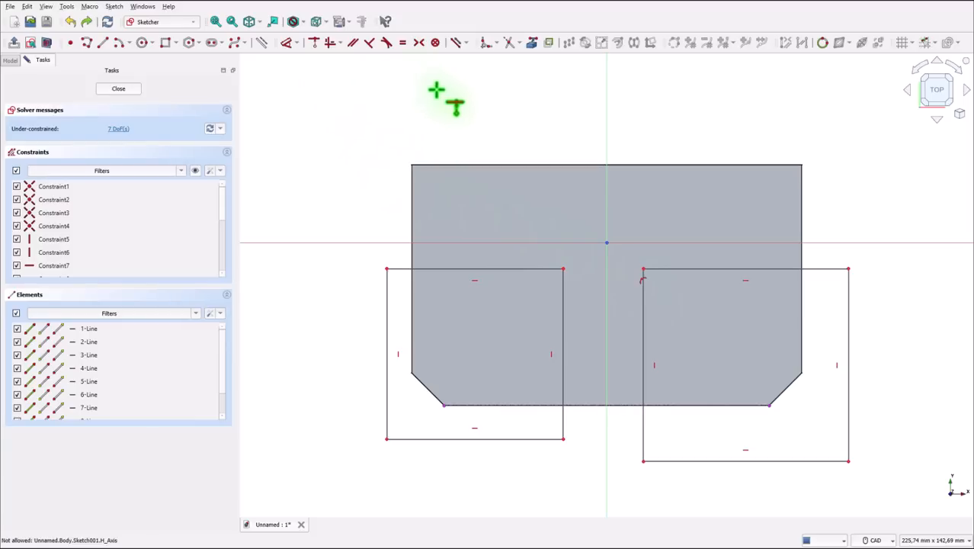
- Constrain the lower inner corners of the two rectangles to be symmetric about the vertical axis
left_click(418, 43)
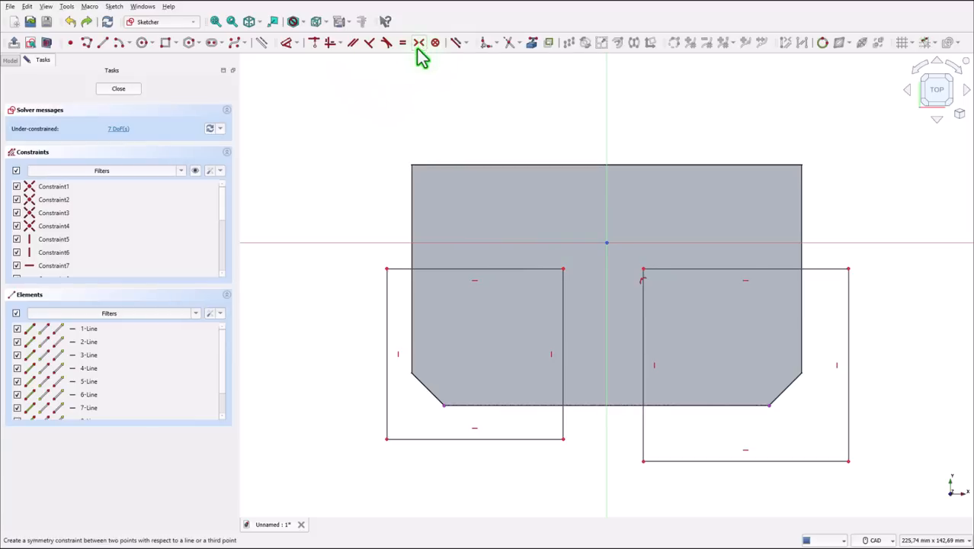
left_click(564, 439)
left_click(642, 461)
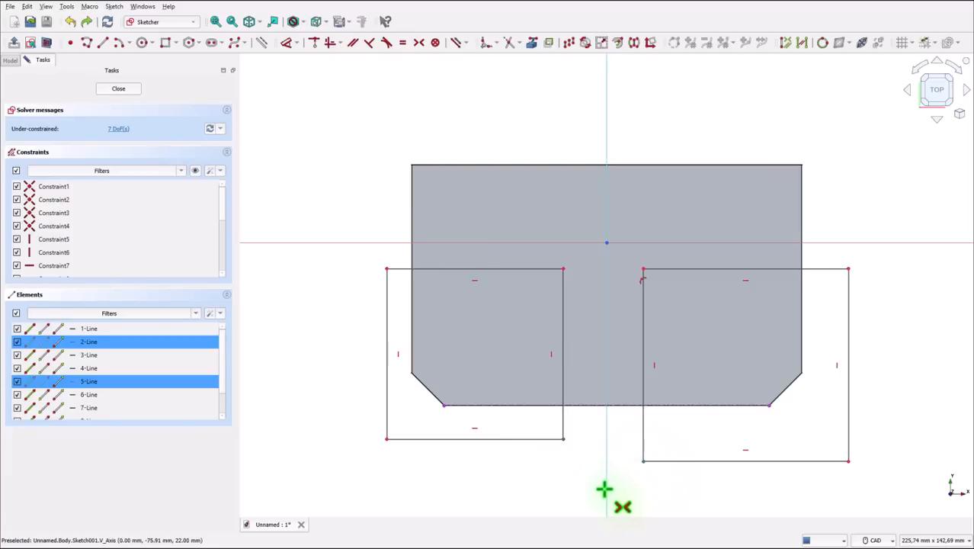
left_click(607, 488)
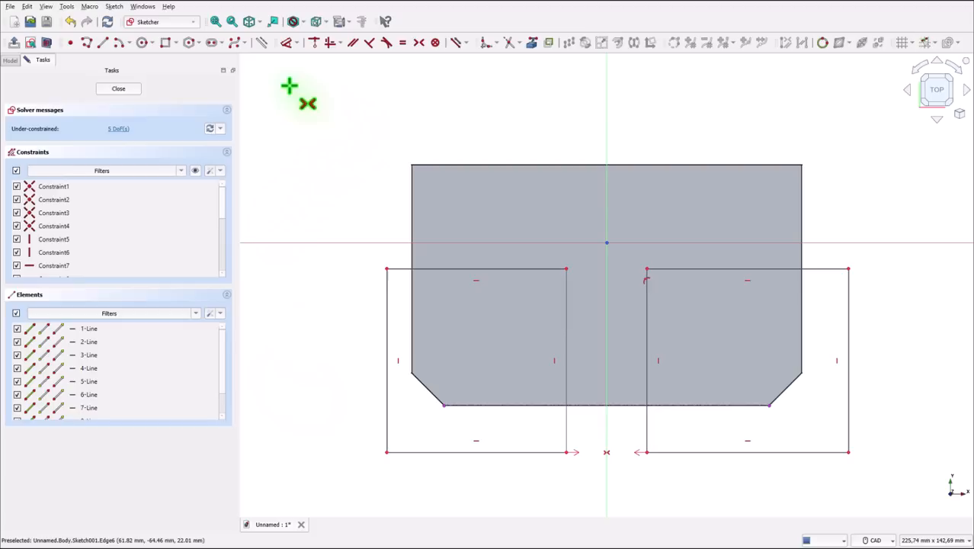
- Dimension the distance from the left rectangle's top edge to the projected front edge as 38 mm
left_click(288, 42)
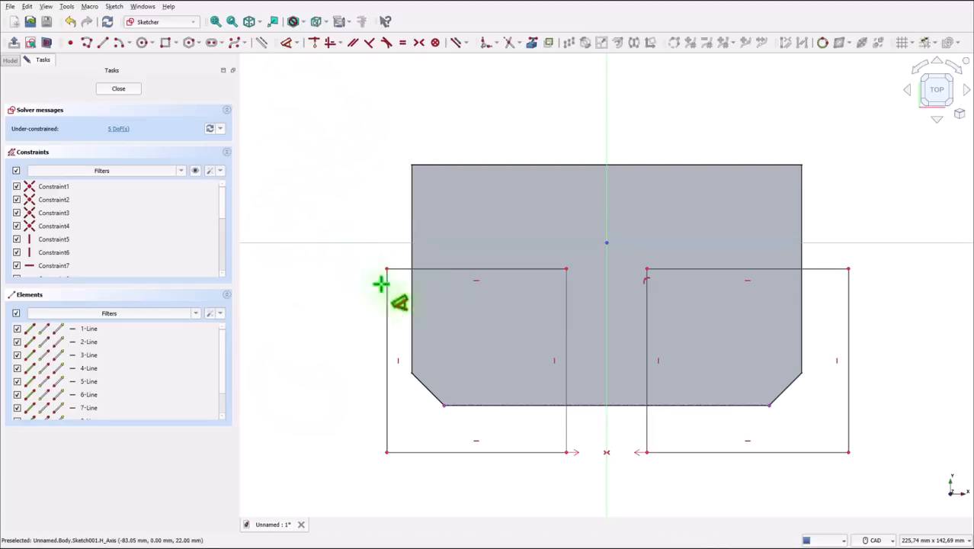
left_click(514, 267)
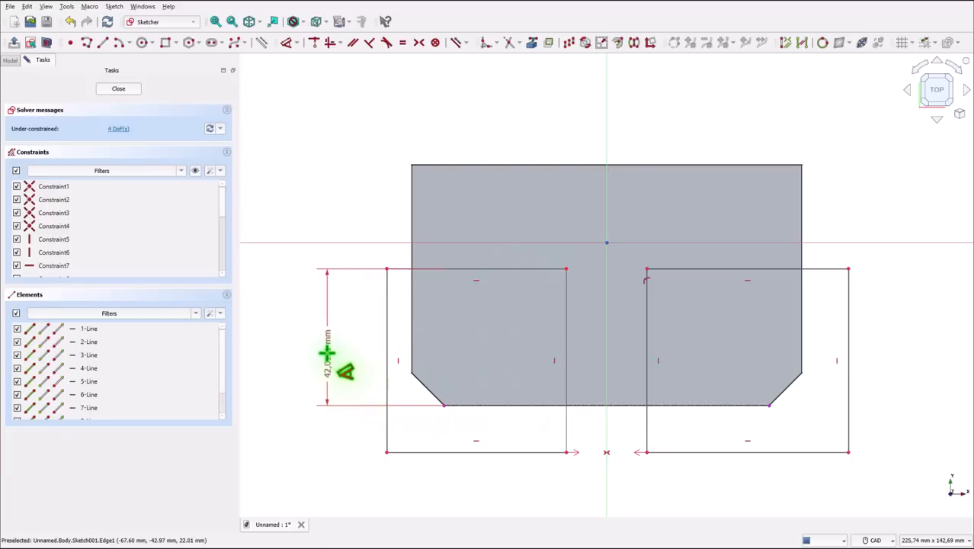
left_click(328, 353)
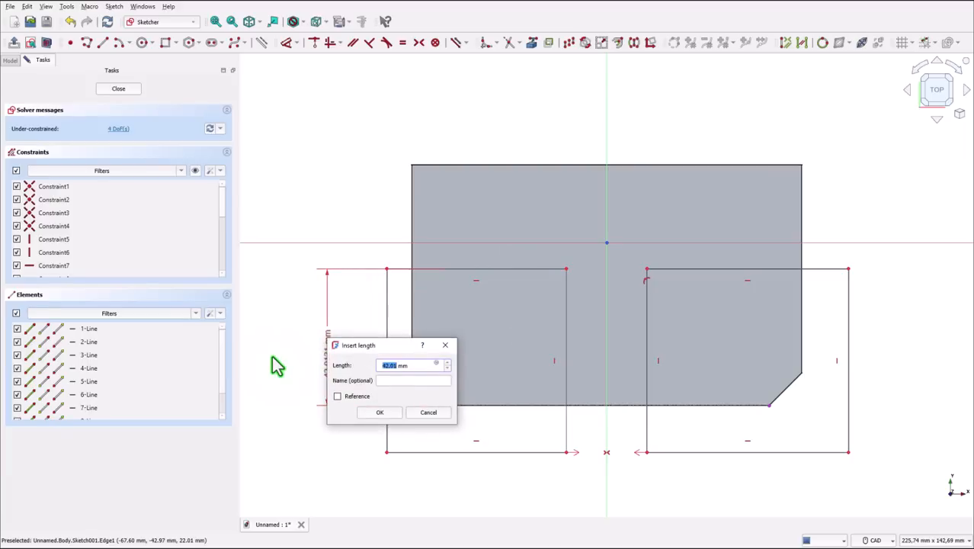
type("38")
key("Return")
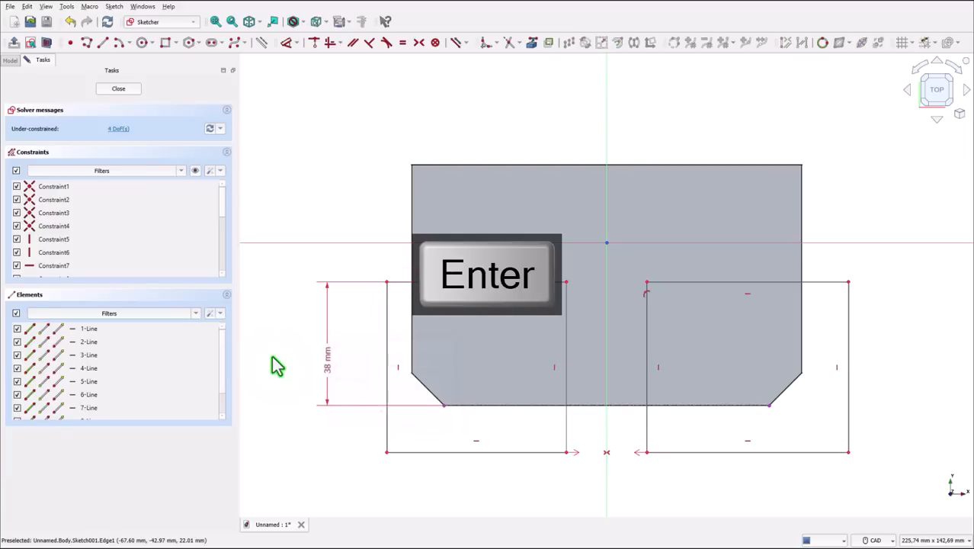
- Set the distance between the facing inner vertical edges of the two rectangles to 16 mm
left_click(568, 422)
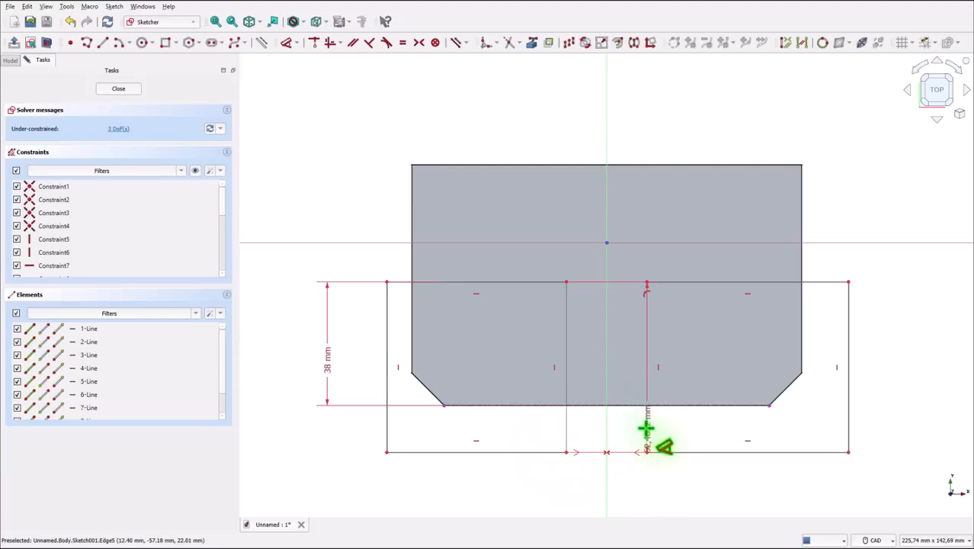
left_click(647, 429)
left_click(623, 486)
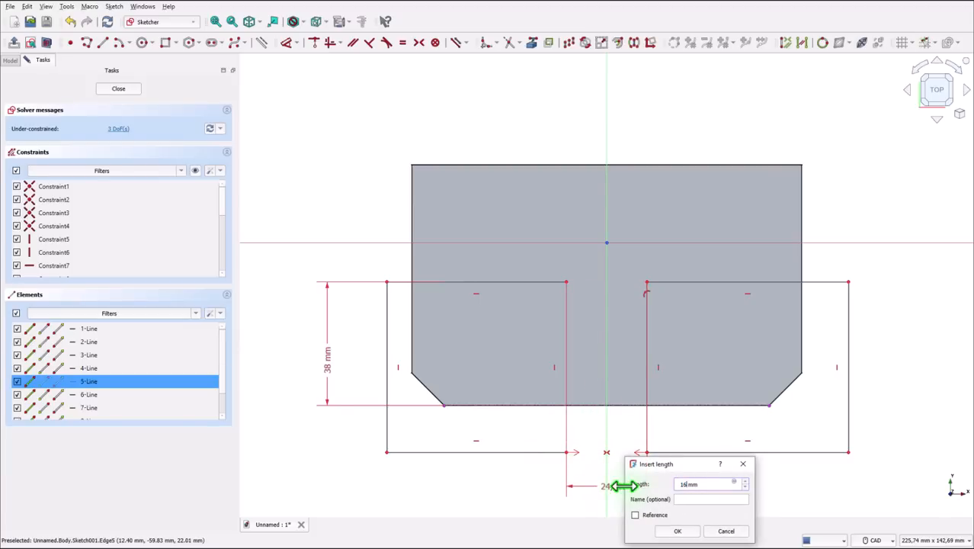
key("Return")
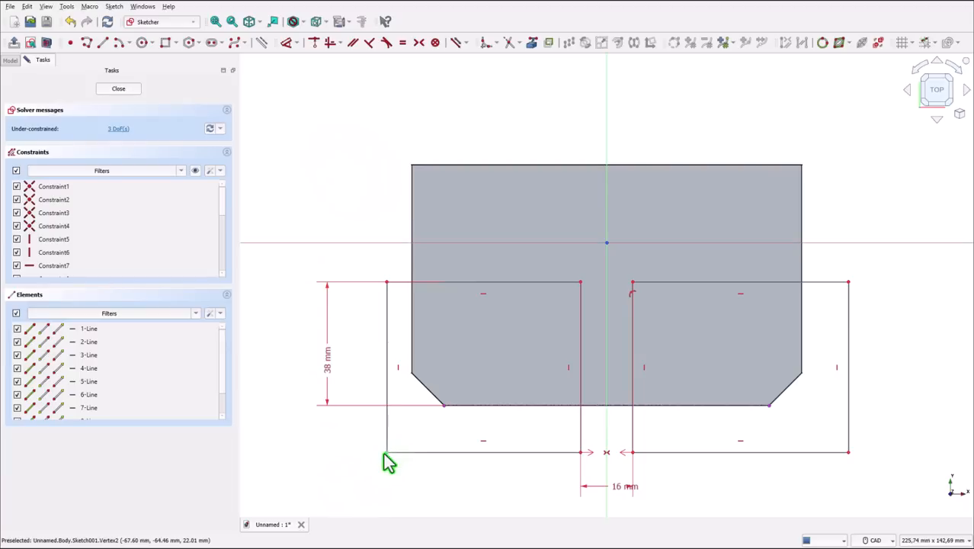
- Move the rectangles' outer vertical edges farther outward past the block's sides and close the sketch
mouse_move(385, 453)
left_mouse_down()
mouse_move(374, 461)
mouse_move(347, 445)
mouse_move(387, 461)
left_mouse_up()
left_click_drag(852, 362, 883, 366)
mouse_move(383, 347)
left_mouse_down()
mouse_move(385, 358)
mouse_move(364, 349)
left_mouse_up()
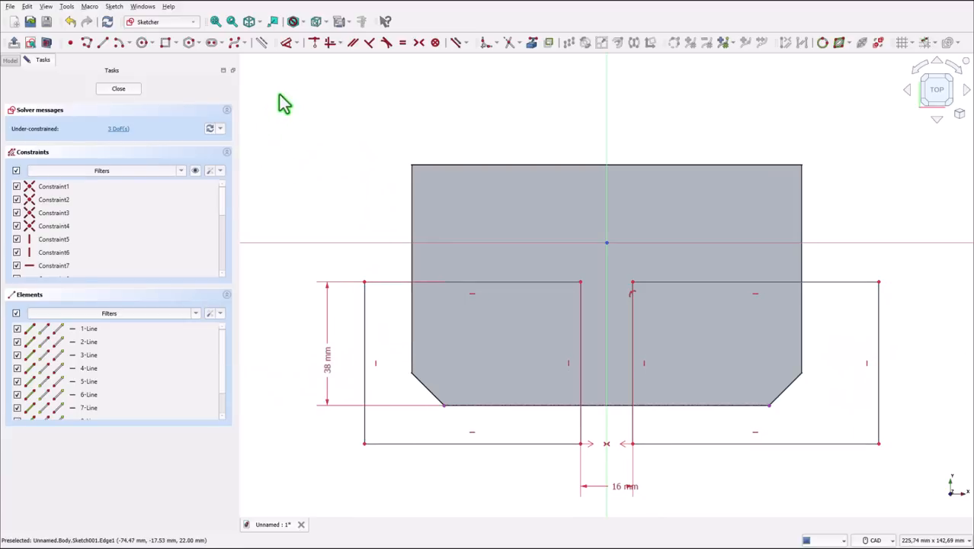
left_click(120, 89)
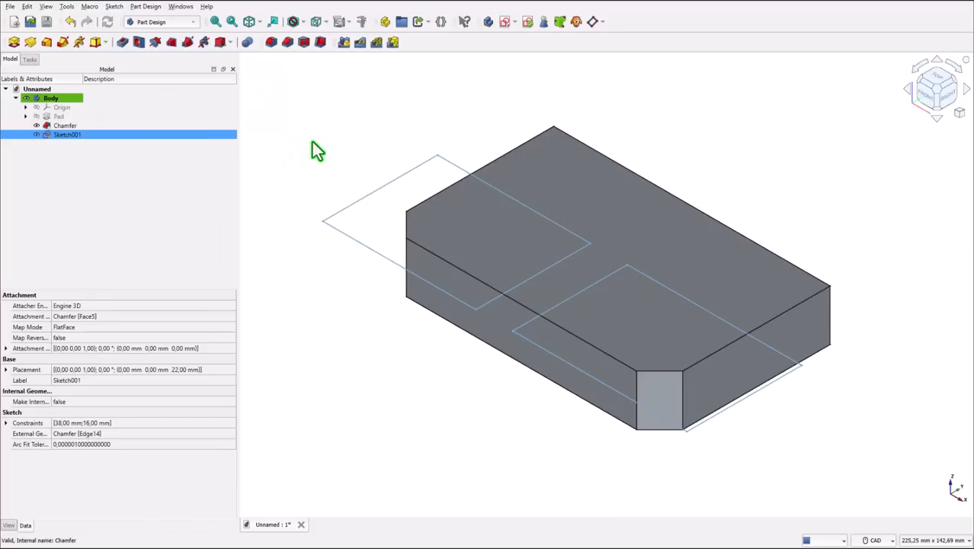
- Pocket the two-rectangle sketch into the block with a length of 22-8 mm
left_click(123, 43)
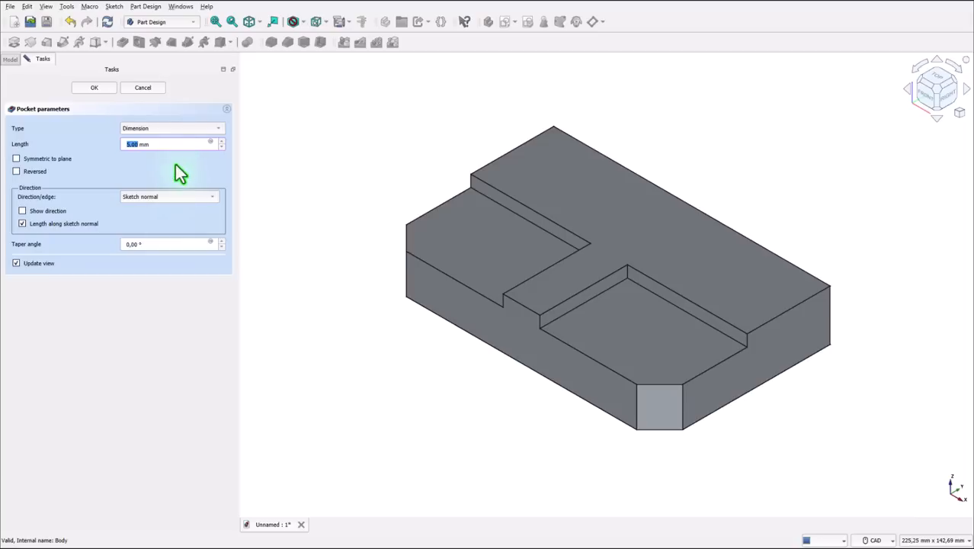
left_click_drag(168, 148, 119, 145)
type("8")
key("BackSpace")
key("BackSpace")
type("22-8")
key("Return")
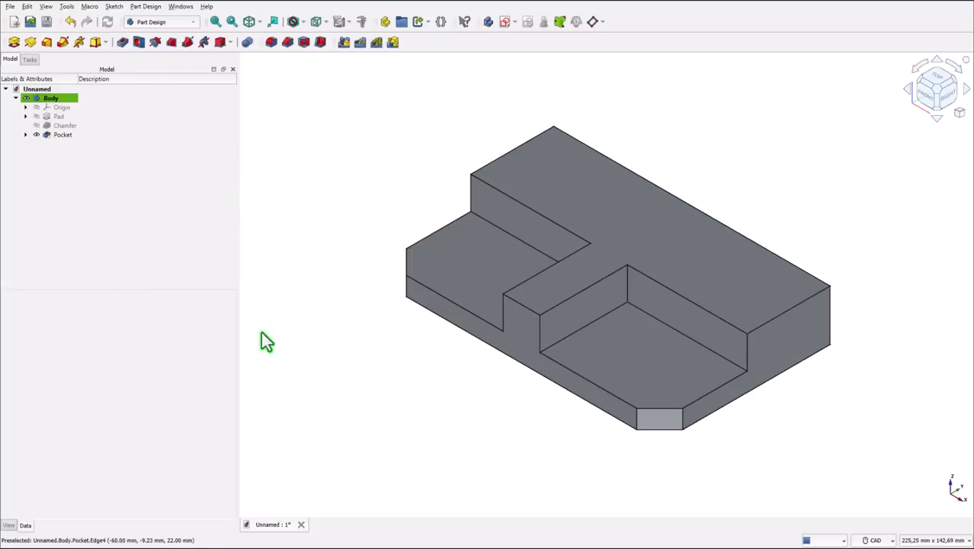
- Start a sketch on the XY plane, project the block's rear edge as external geometry, and turn on the section view
middle_click_drag(451, 395, 578, 417)
key("0")
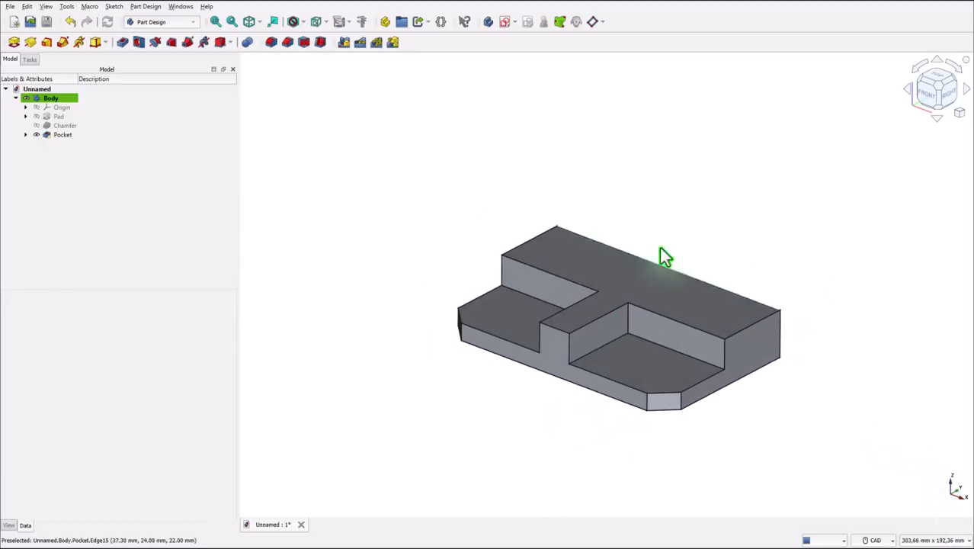
left_click(315, 131)
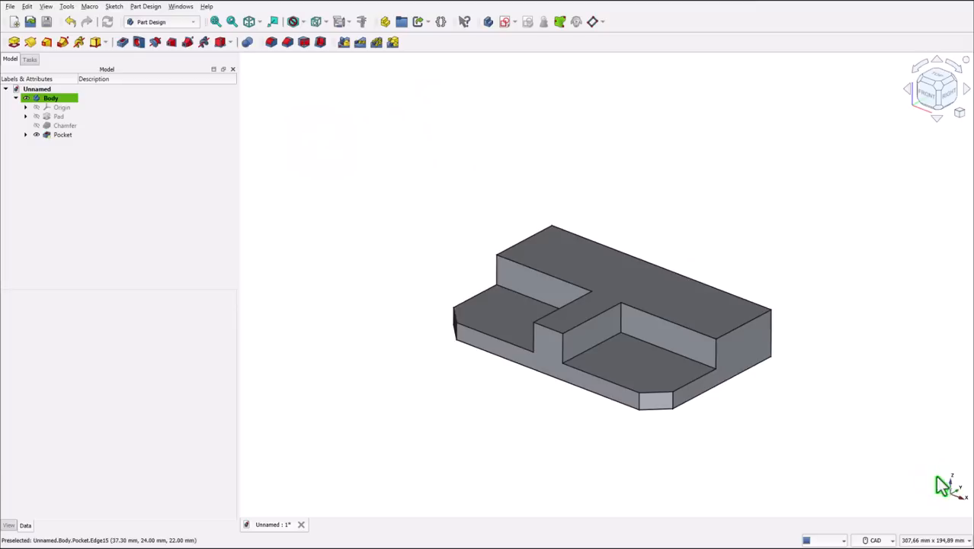
left_click(506, 21)
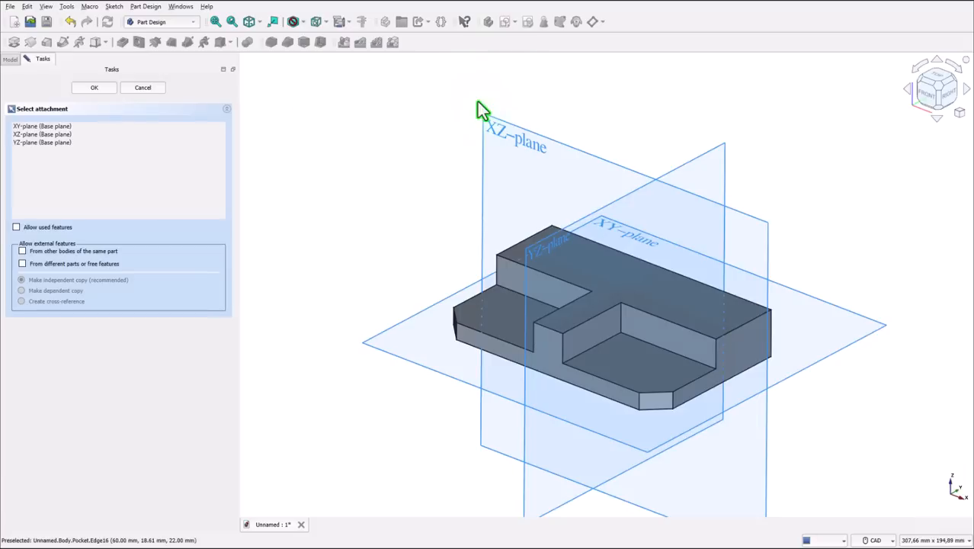
left_click(392, 315)
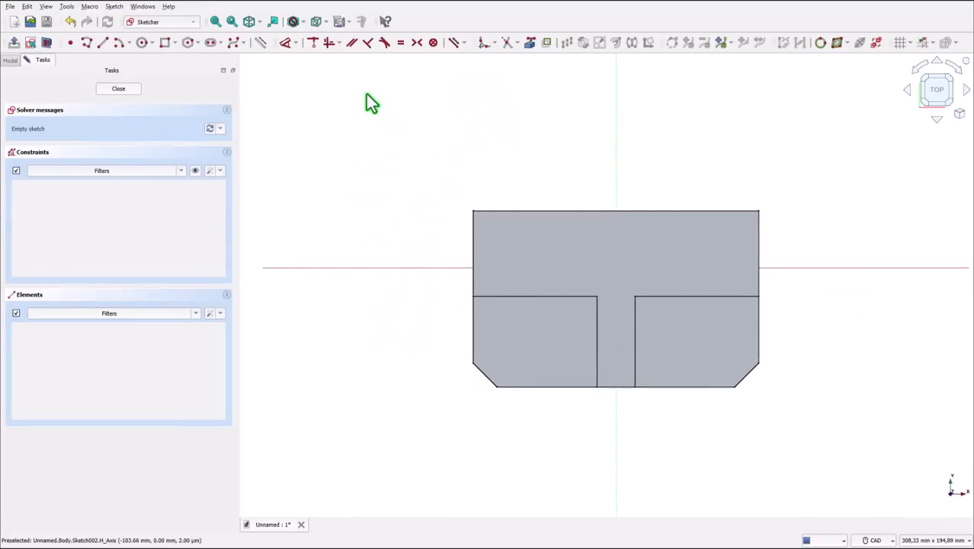
left_click(528, 43)
left_click(555, 211)
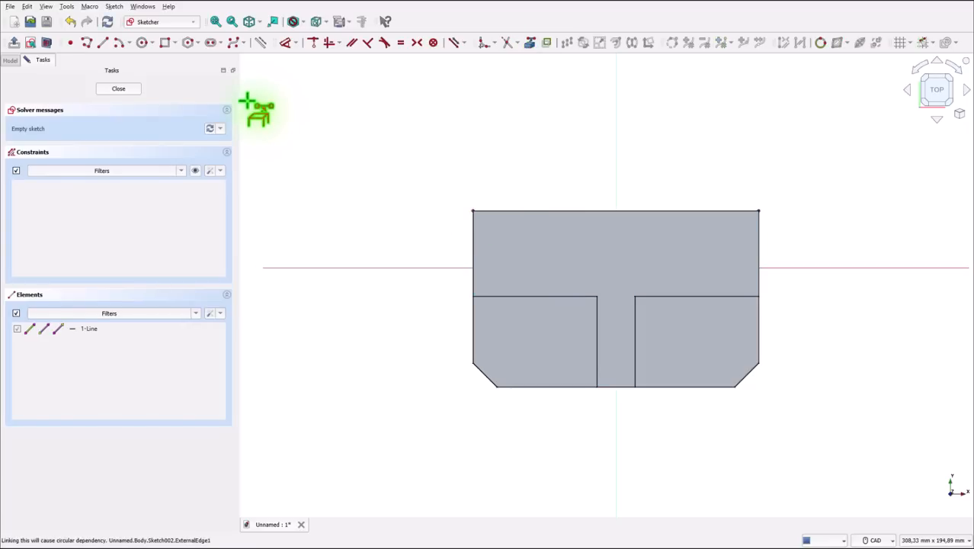
left_click(46, 43)
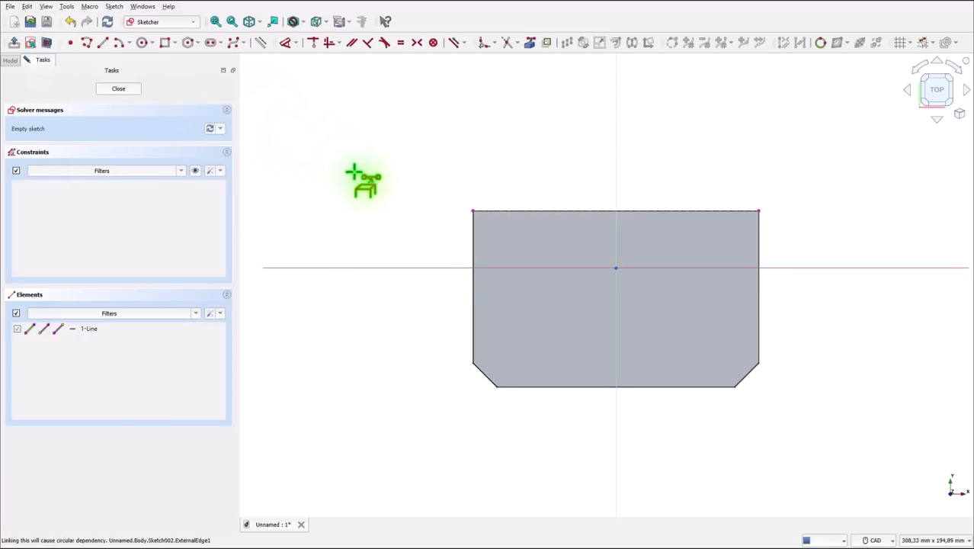
- Draw a rectangle about 138 × 24 mm from the projected rear edge's left endpoint down to the horizontal axis, extending past the block's right side
left_click(163, 44)
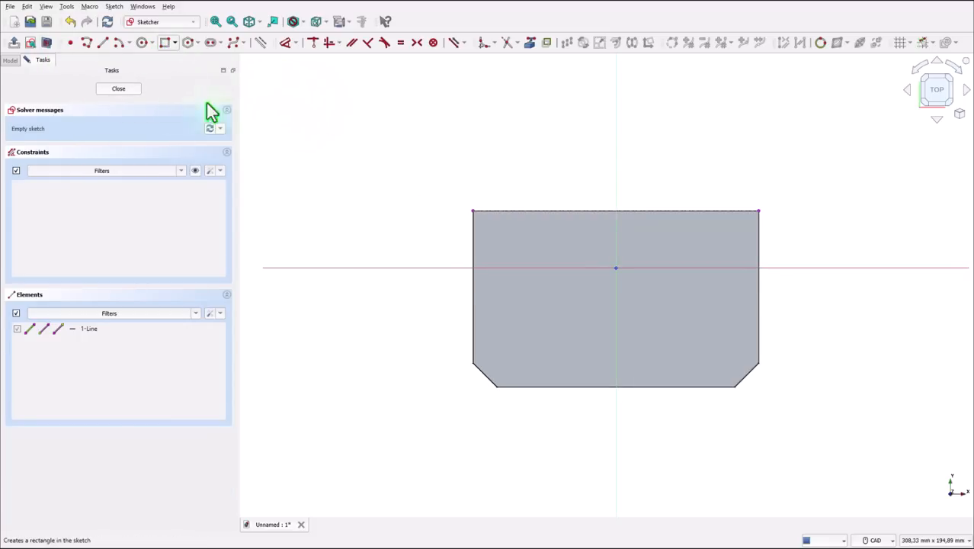
left_click(473, 209)
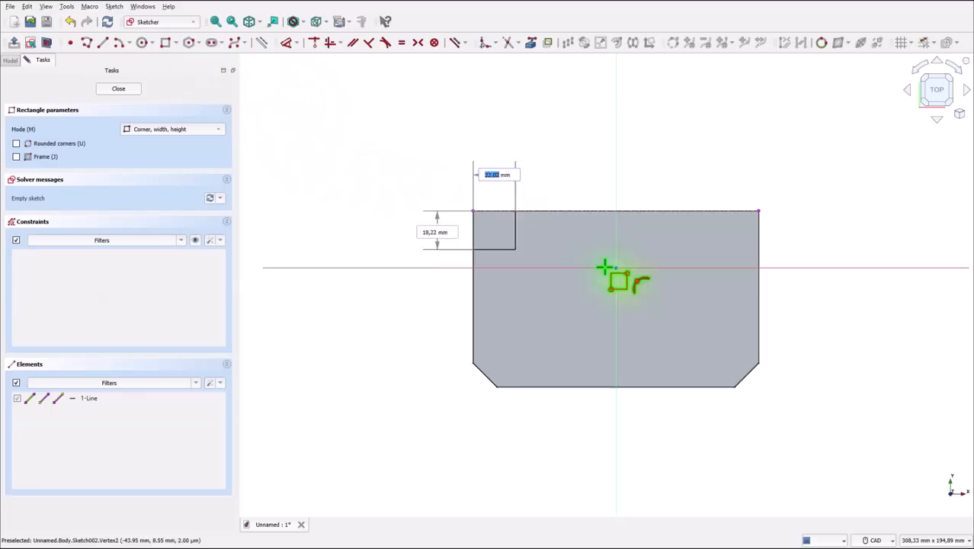
left_click(801, 267)
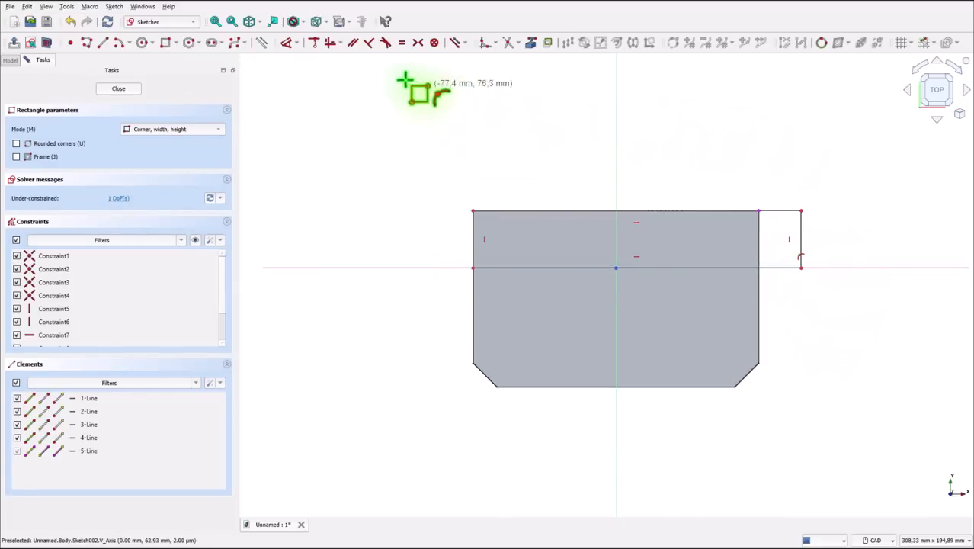
- Make the rectangle's upper-right corner coincident with the projected rear edge's right endpoint and close the sketch
left_click(314, 43)
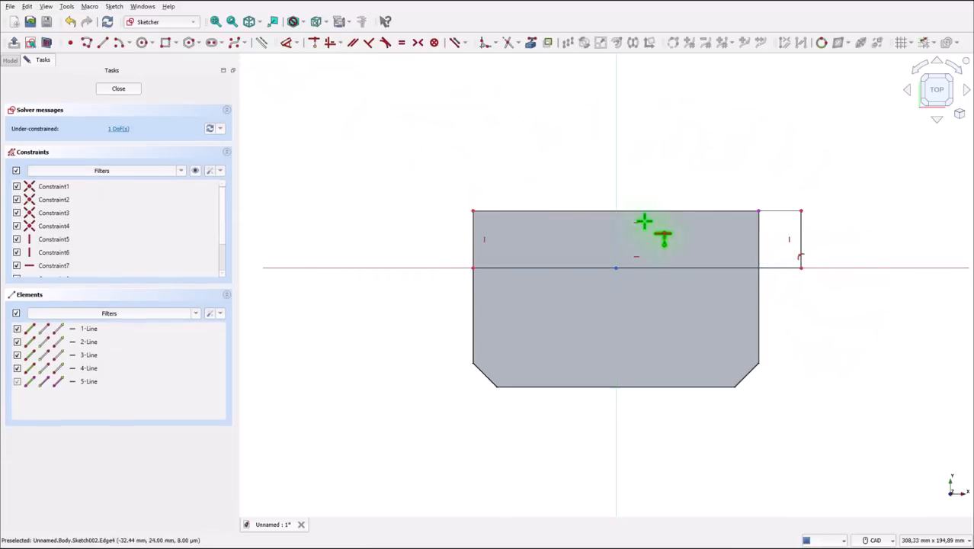
left_click(763, 214)
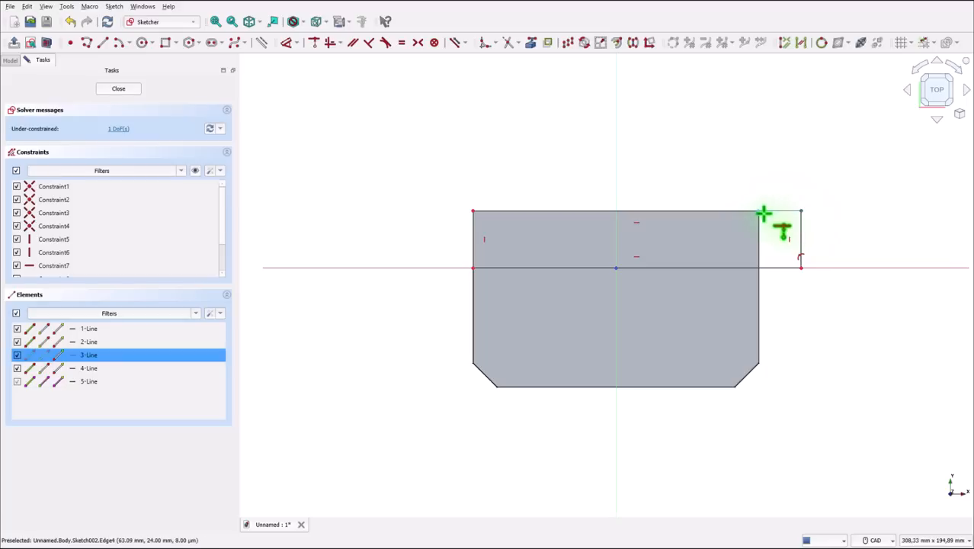
left_click(760, 214)
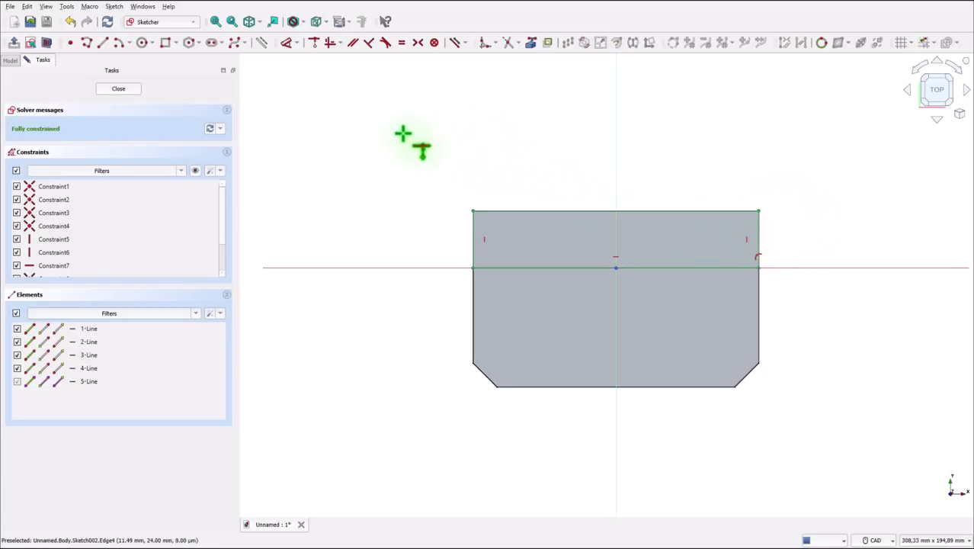
left_click(122, 89)
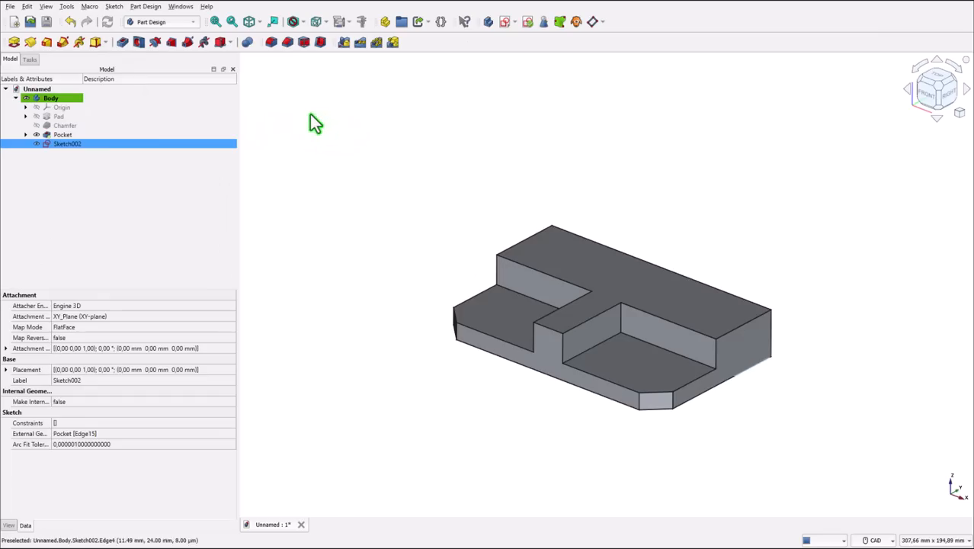
- Pad the rear rectangle sketch 88 mm upward to form the upright wall
left_click(14, 41)
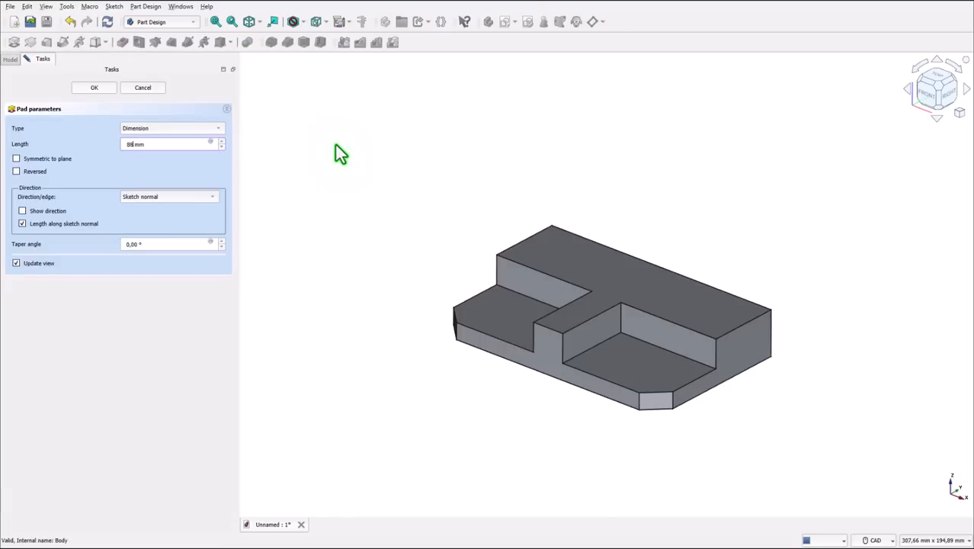
left_click(151, 172)
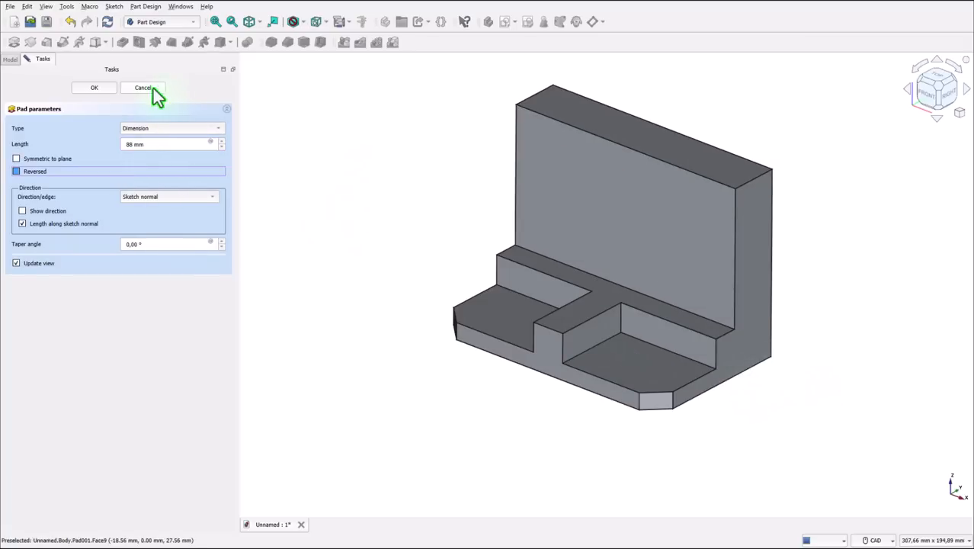
left_click(90, 90)
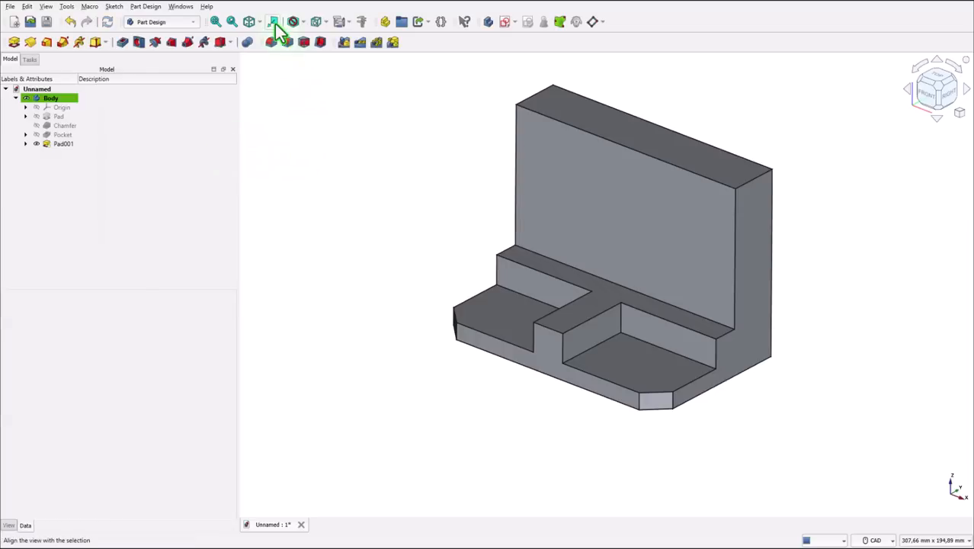
- Fillet the central rib's two front vertical edges, the step's two outer vertical edges and the wall's two top end edges with a 4 mm radius
left_click(217, 23)
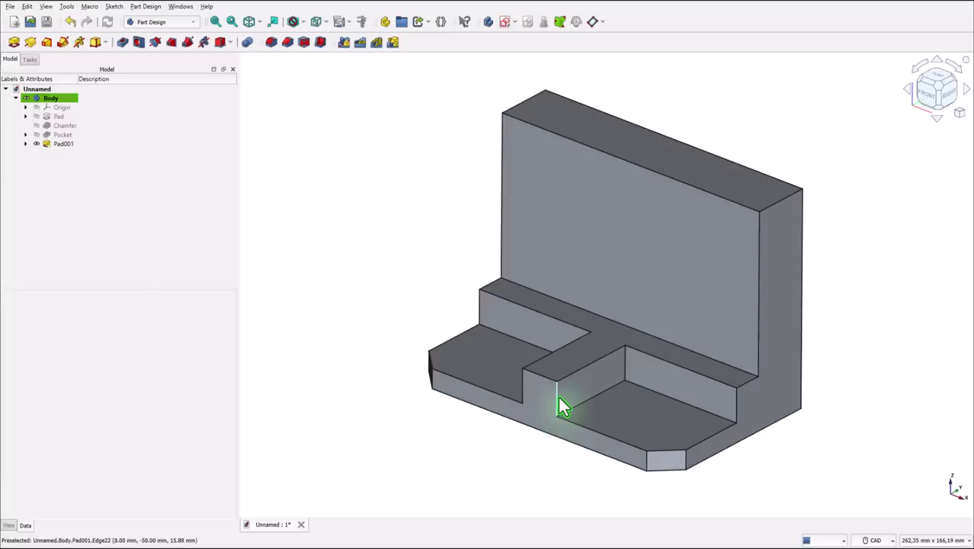
left_click(557, 399)
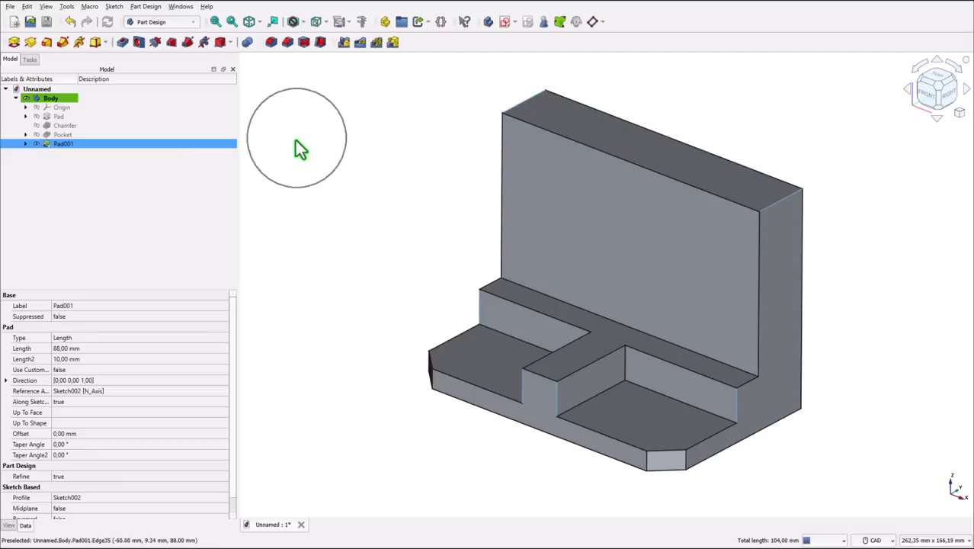
left_click(271, 42)
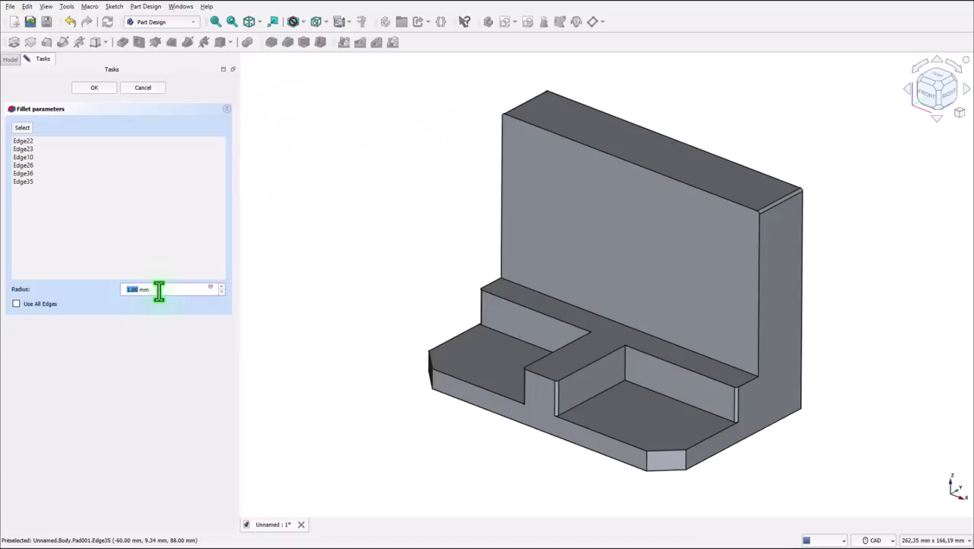
triple_click(125, 292)
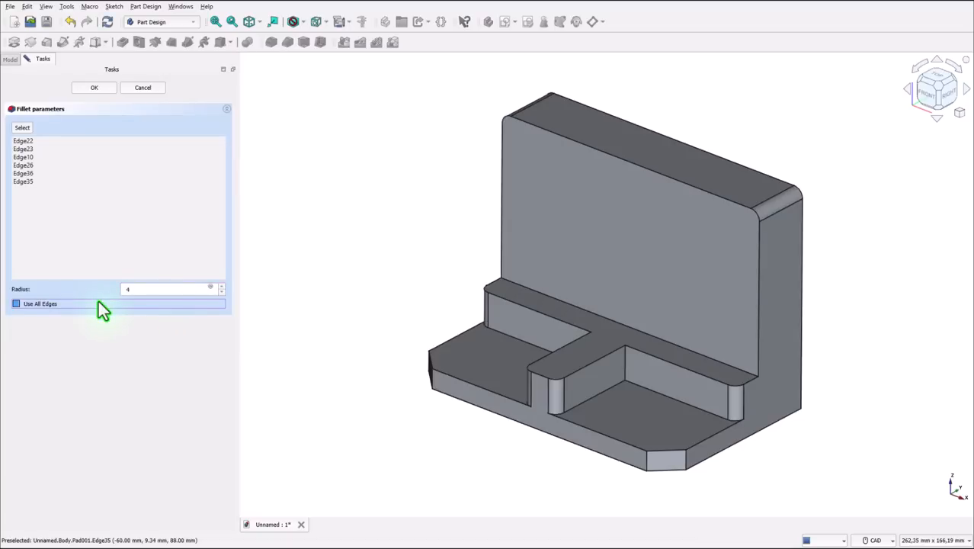
left_click(93, 88)
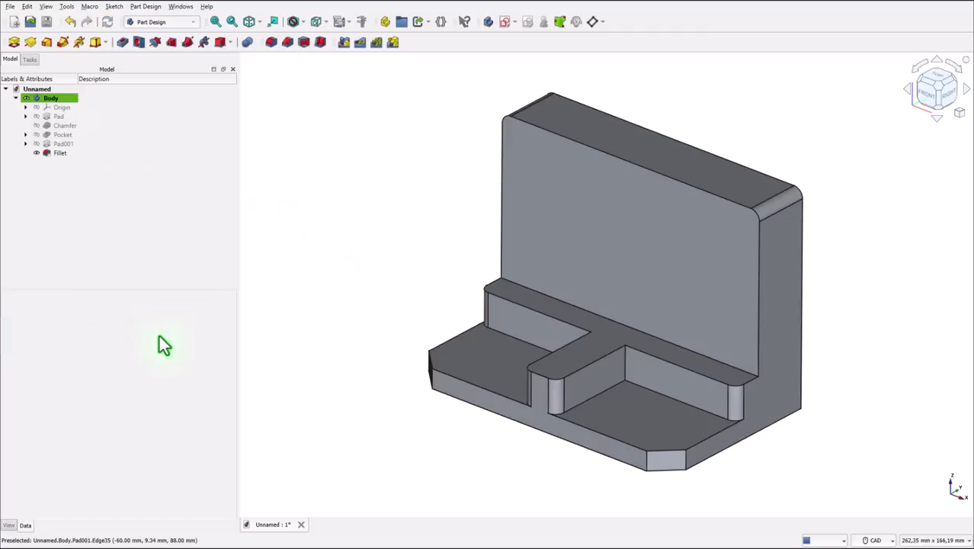
- Fillet the two inner vertical corner edges where the central rib meets the rear step with a 12 mm radius
left_click(626, 372)
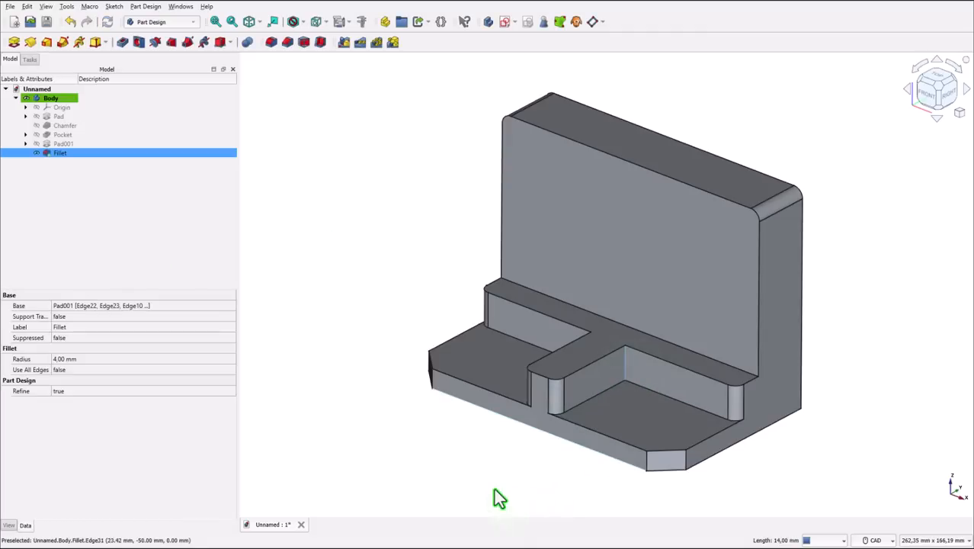
middle_click_drag(440, 473, 428, 475)
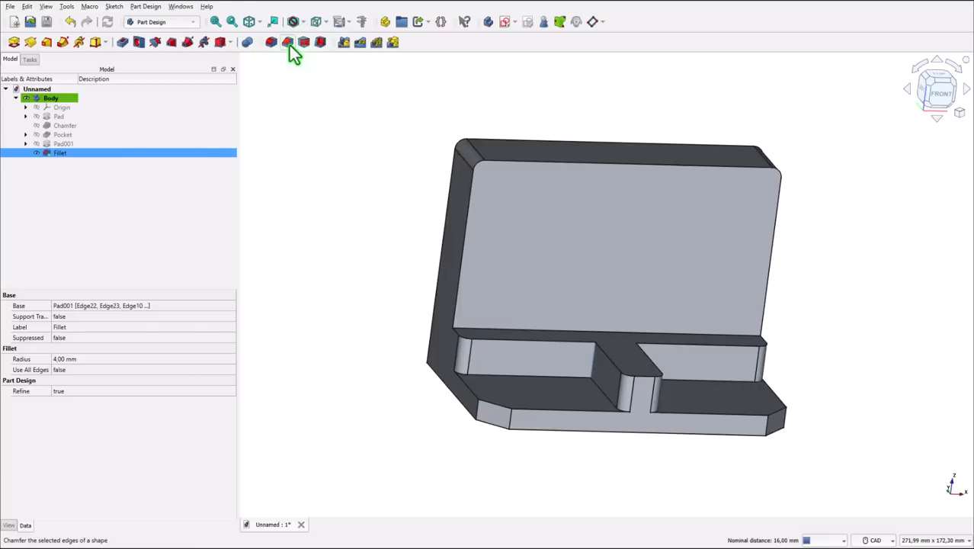
left_click(270, 42)
left_click_drag(153, 293, 77, 296)
type("12")
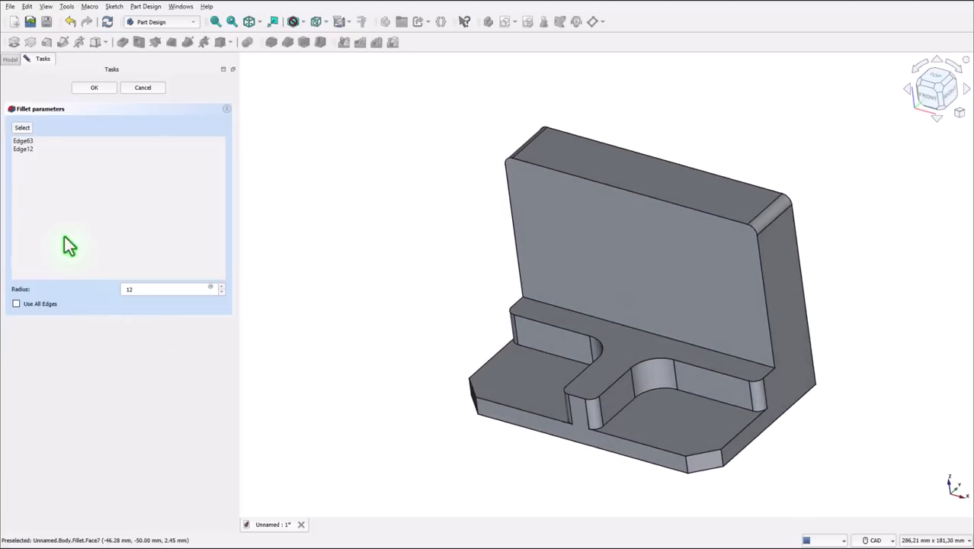
left_click(92, 89)
left_click(251, 25)
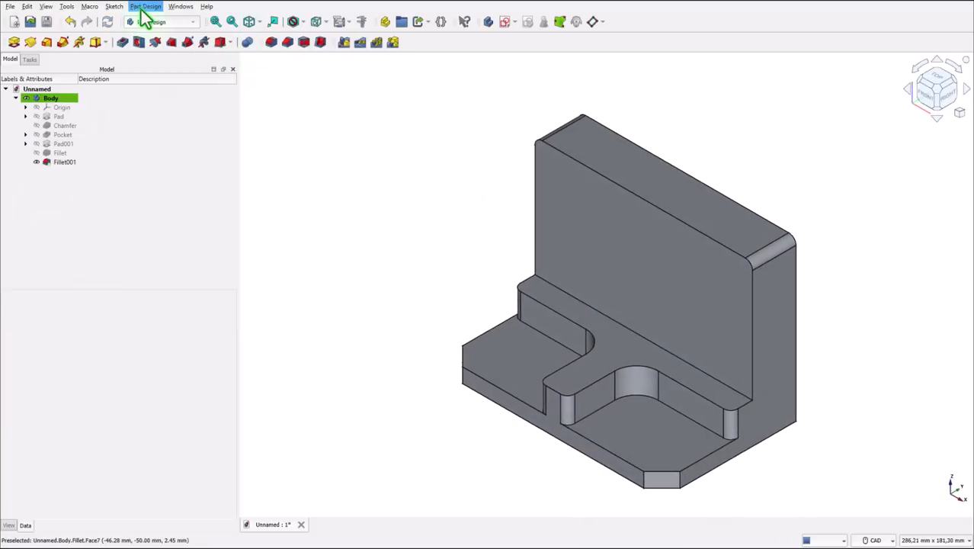
left_click(217, 23)
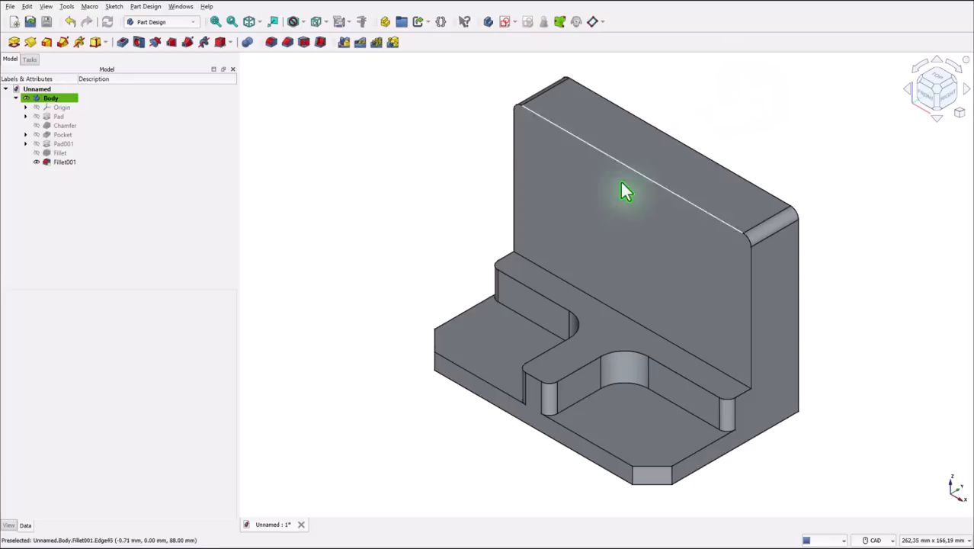
- Start a sketch on the upright wall's front face and project the face's top edge as external geometry
left_click(503, 25)
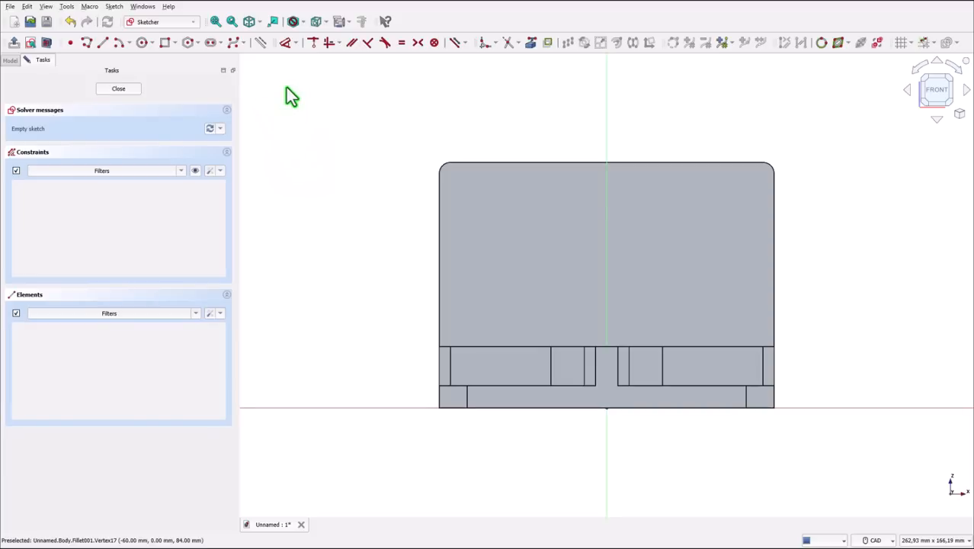
left_click(530, 43)
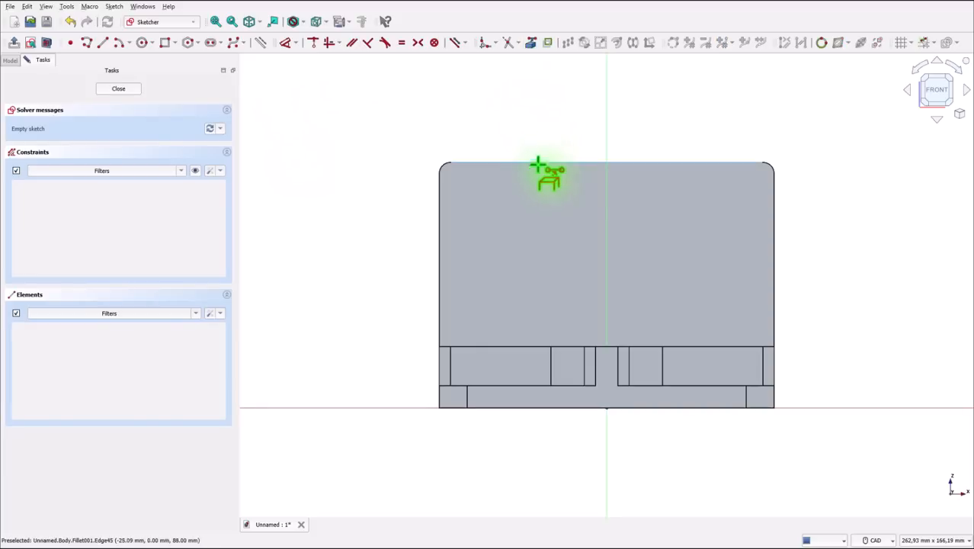
left_click(538, 165)
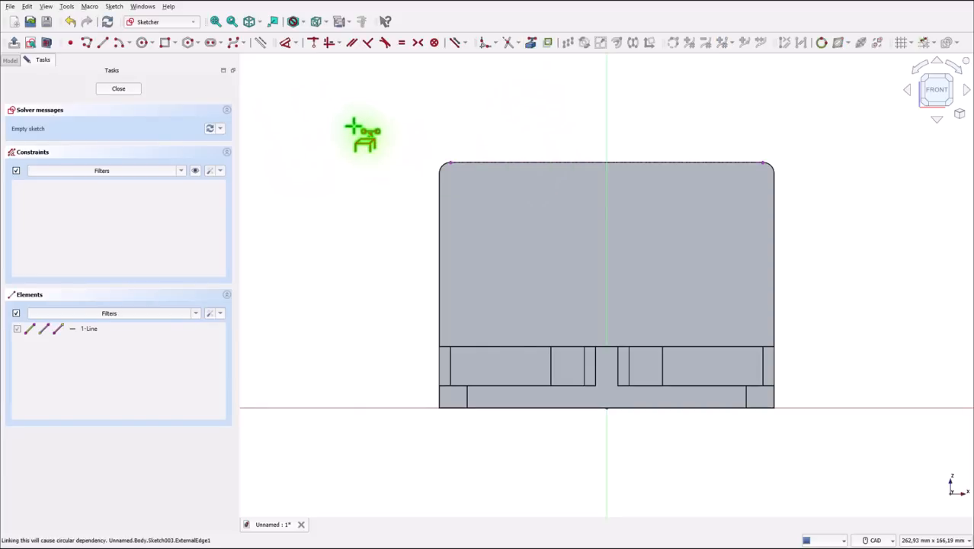
- Draw a closed U-shaped profile hanging from the projected edge, with vertical sides about 28 mm long and a tangent bottom arc of about 18.4 mm radius
left_click(86, 43)
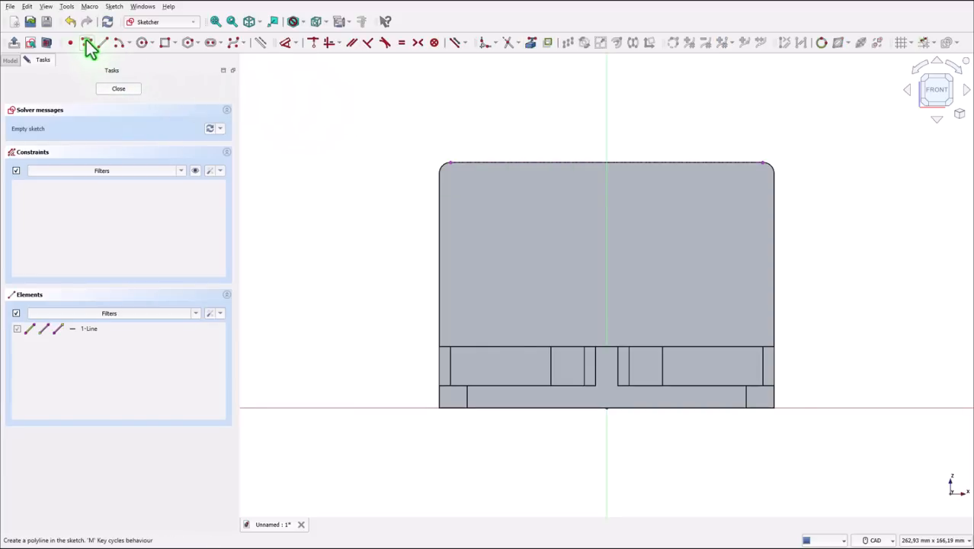
left_click(553, 163)
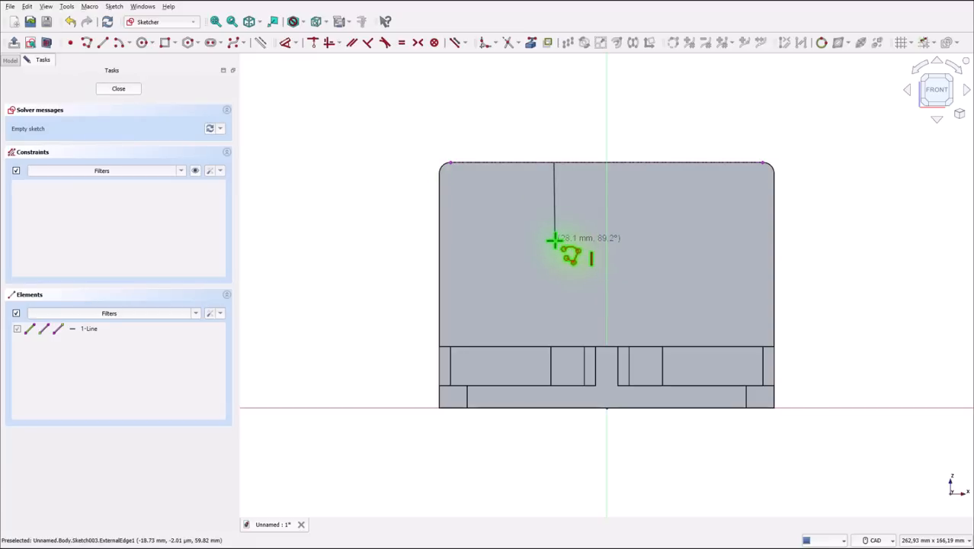
left_click(554, 241)
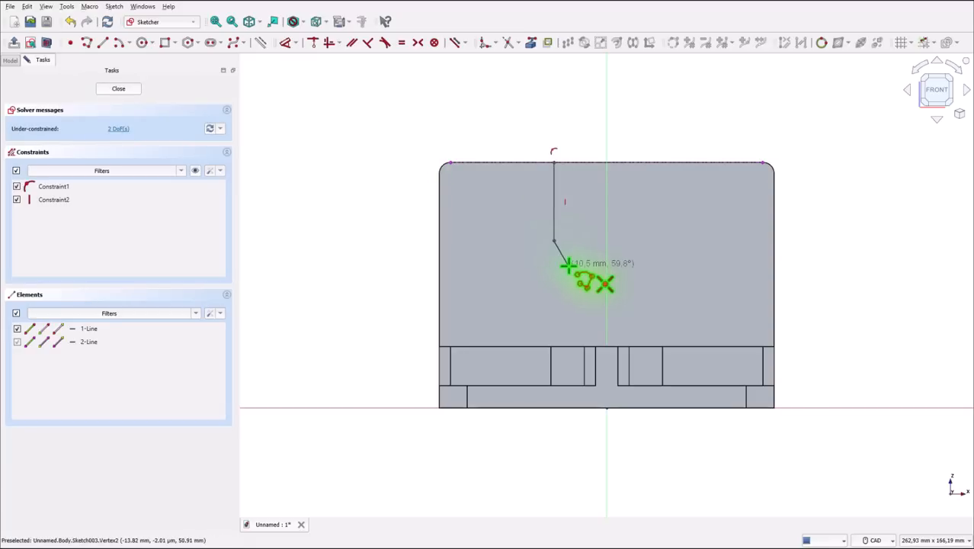
key("m")
left_click(657, 241)
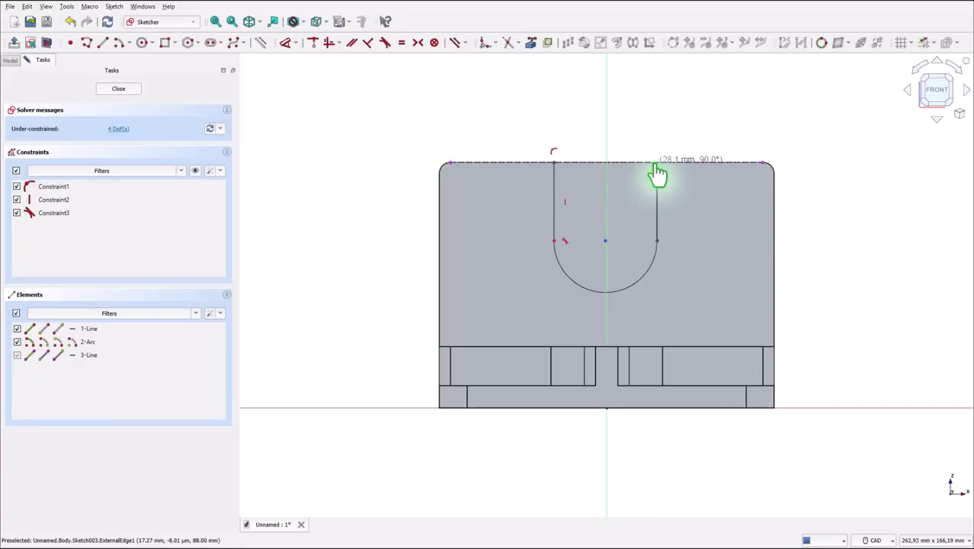
left_click(657, 164)
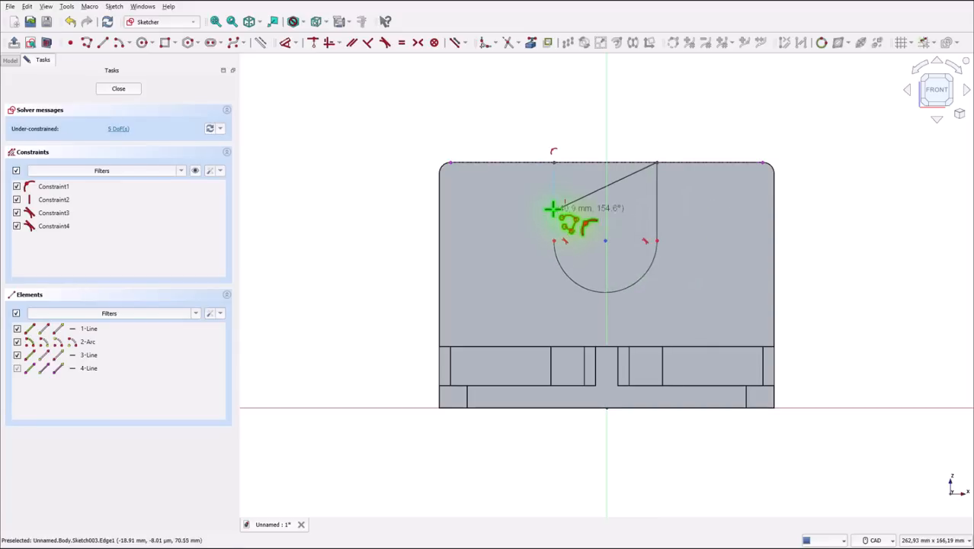
left_click(553, 163)
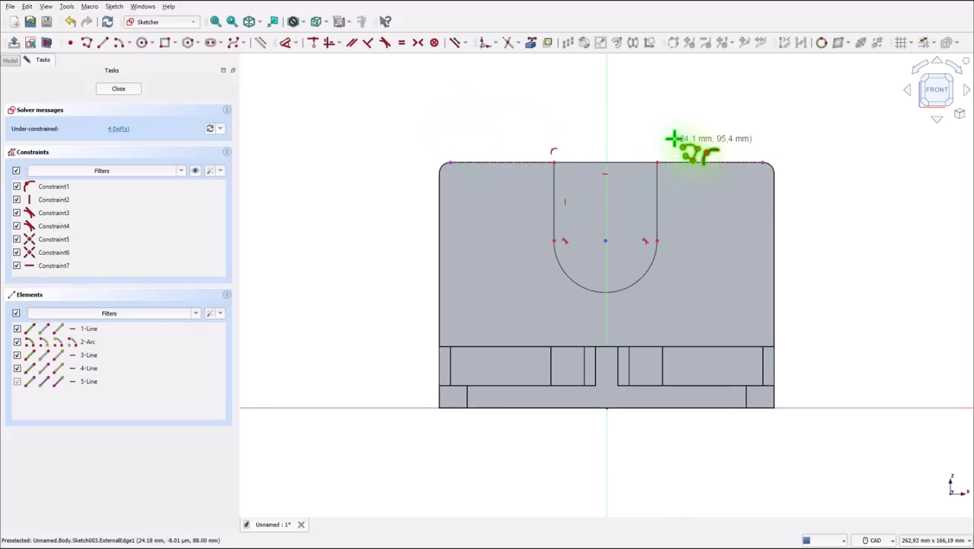
right_click(664, 198)
- Constrain the U profile's right side vertical and dimension its left side to 33 mm
left_click(662, 202)
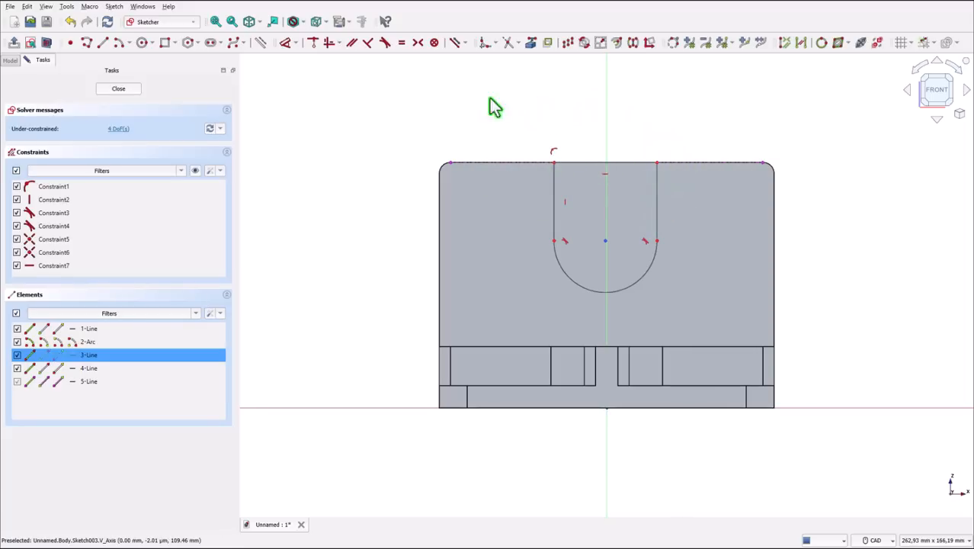
left_click(328, 45)
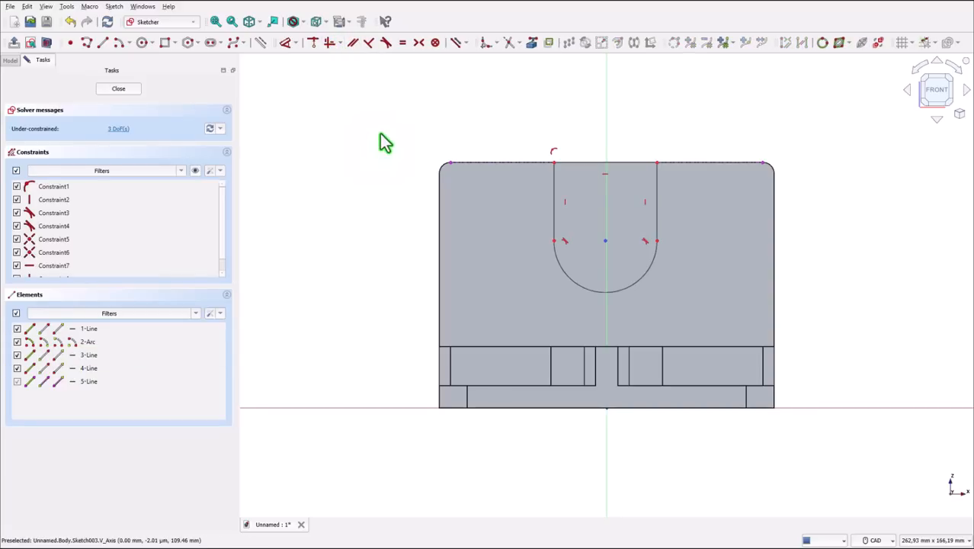
left_click(288, 47)
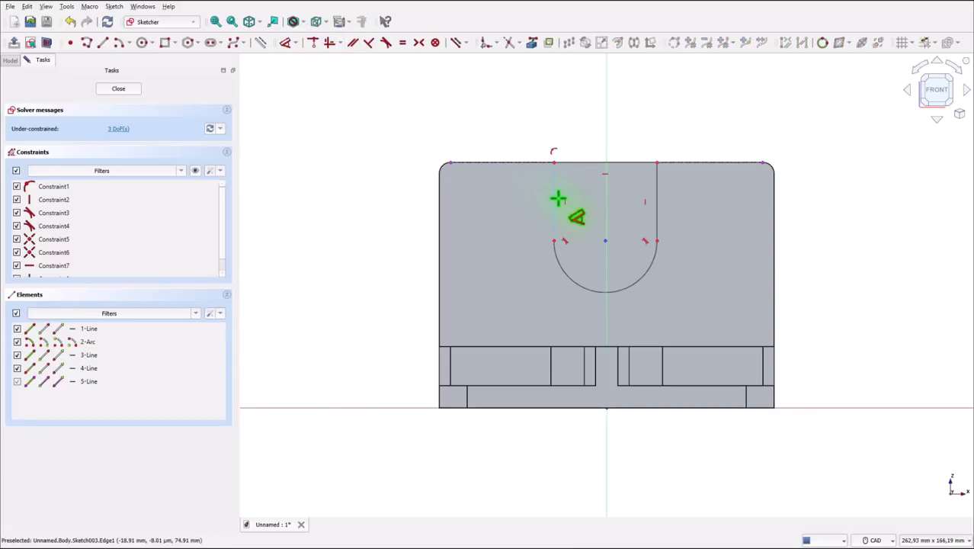
left_click(558, 197)
left_click(363, 213)
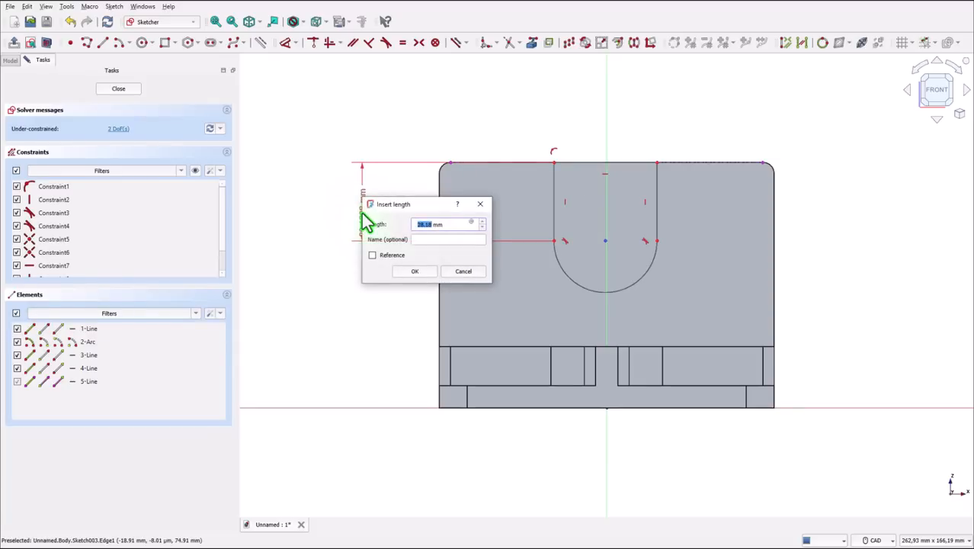
key("Return")
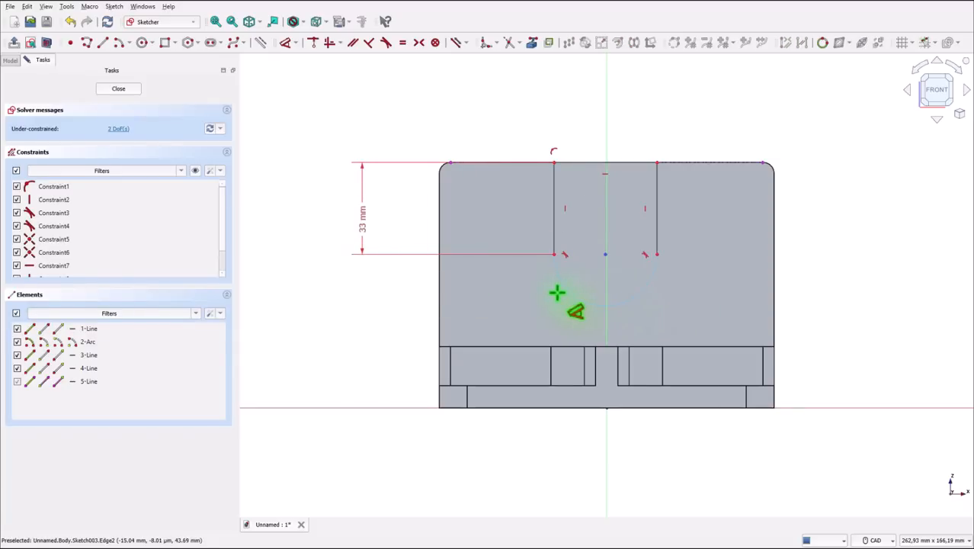
- Dimension the U profile's bottom arc with a radius of 20 mm
left_click(568, 288)
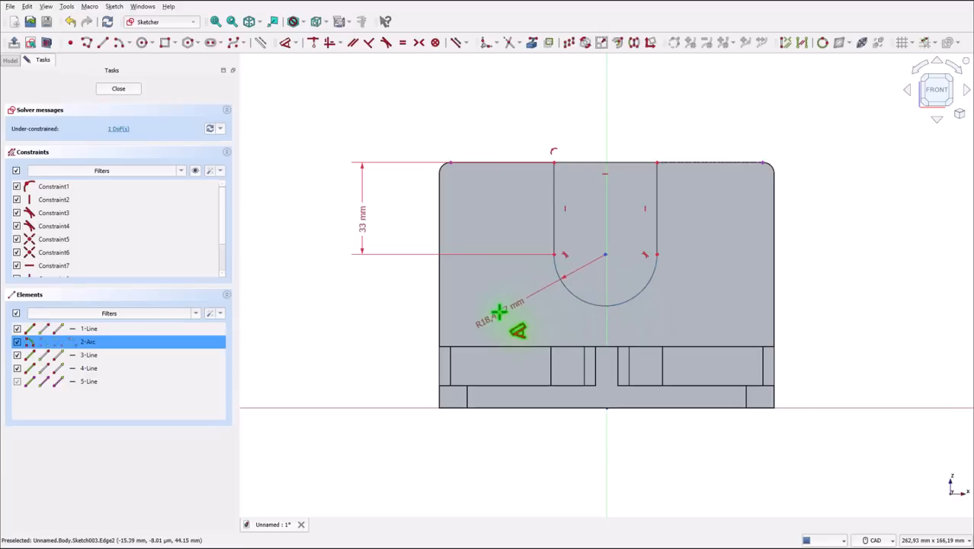
left_click(509, 313)
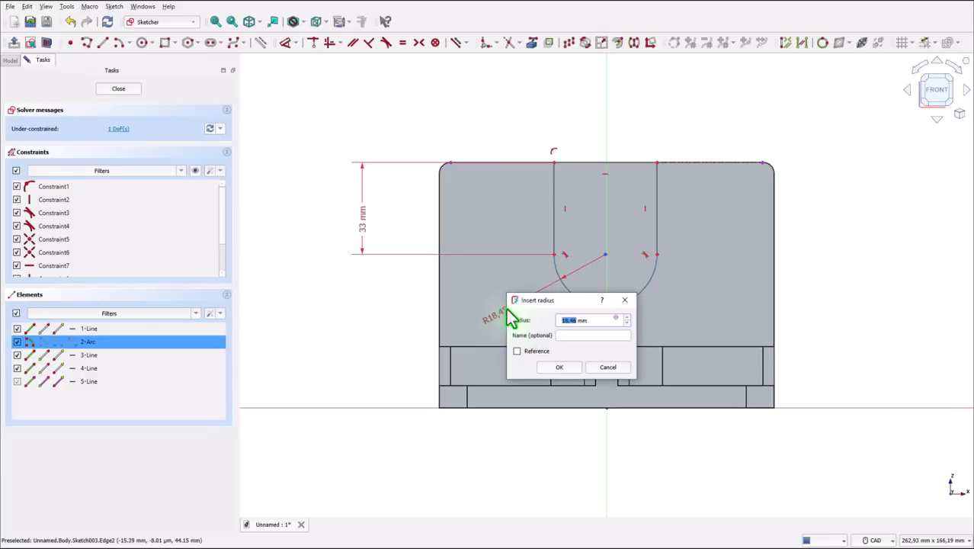
key("Return")
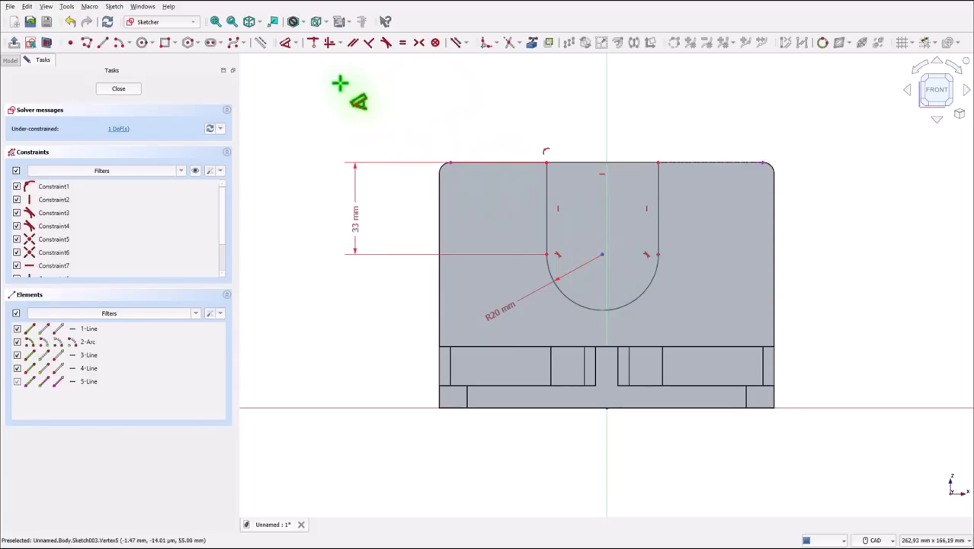
- Make the bottom arc's center coincident with the vertical axis and close the sketch
left_click(318, 44)
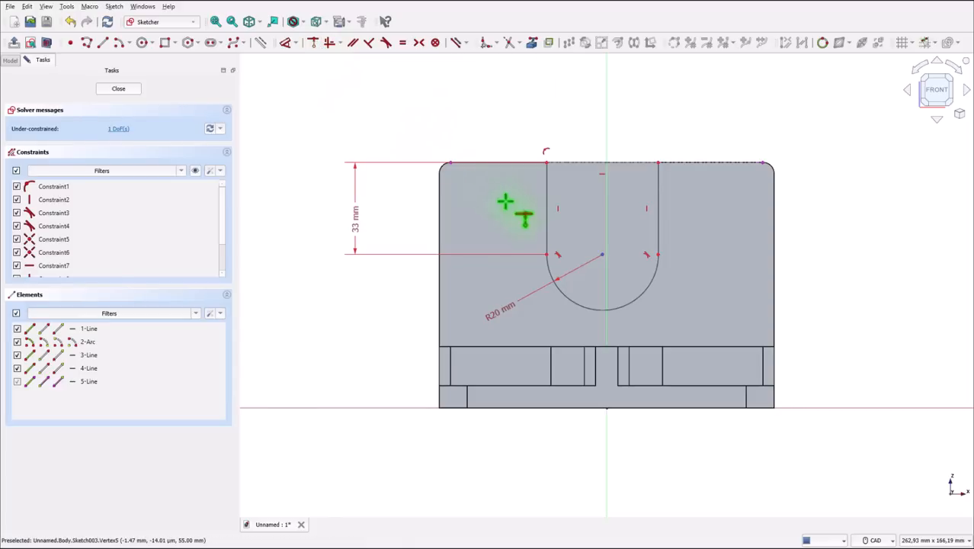
left_click(600, 256)
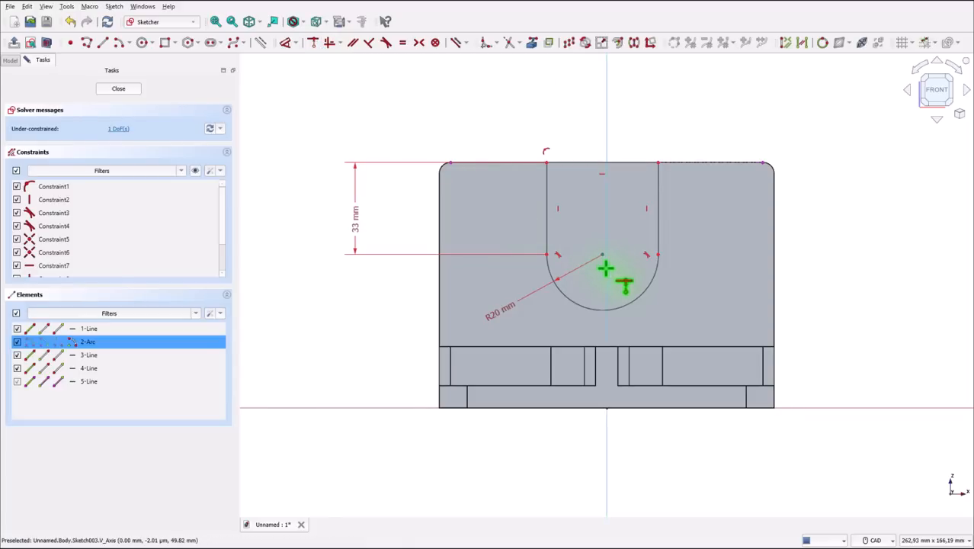
left_click(607, 267)
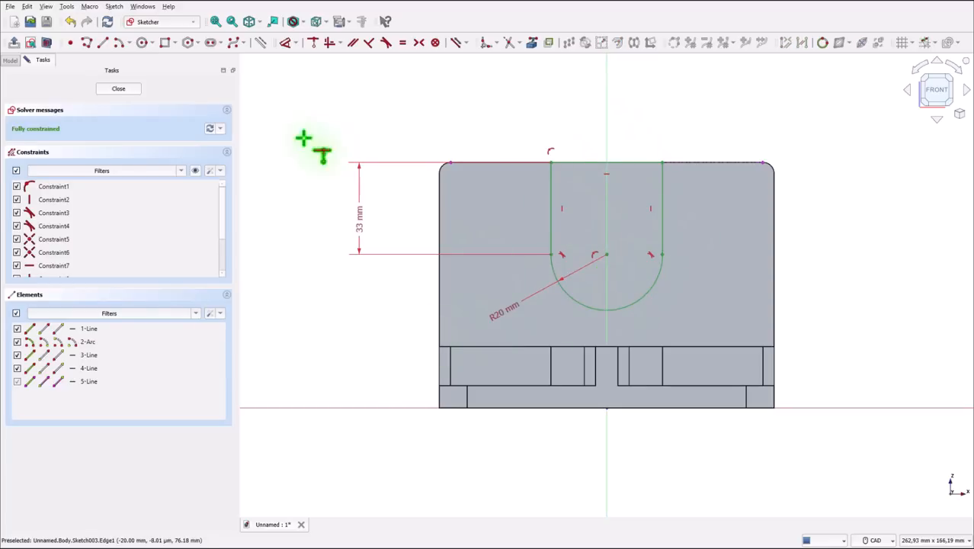
left_click(119, 89)
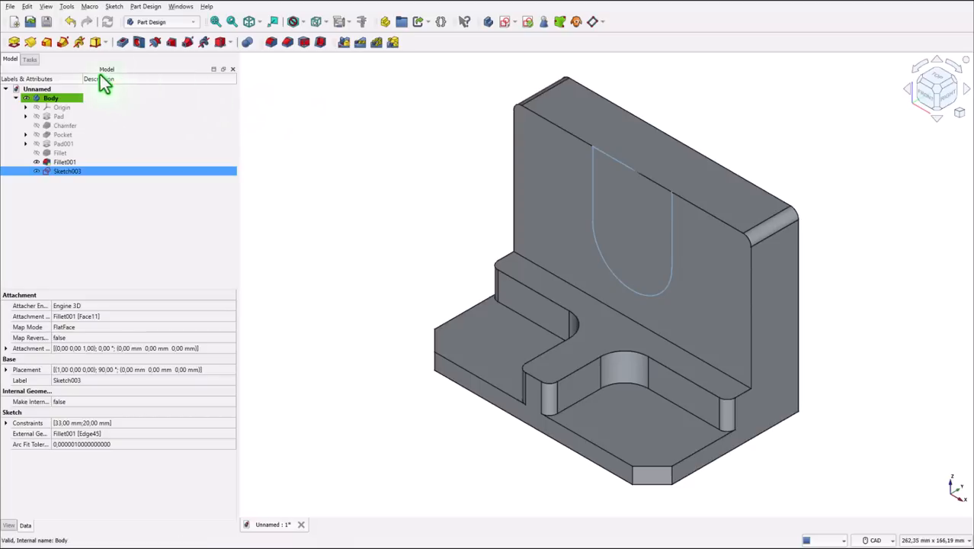
- Pocket the U-shaped sketch 6 mm deep into the upright wall
left_click(123, 43)
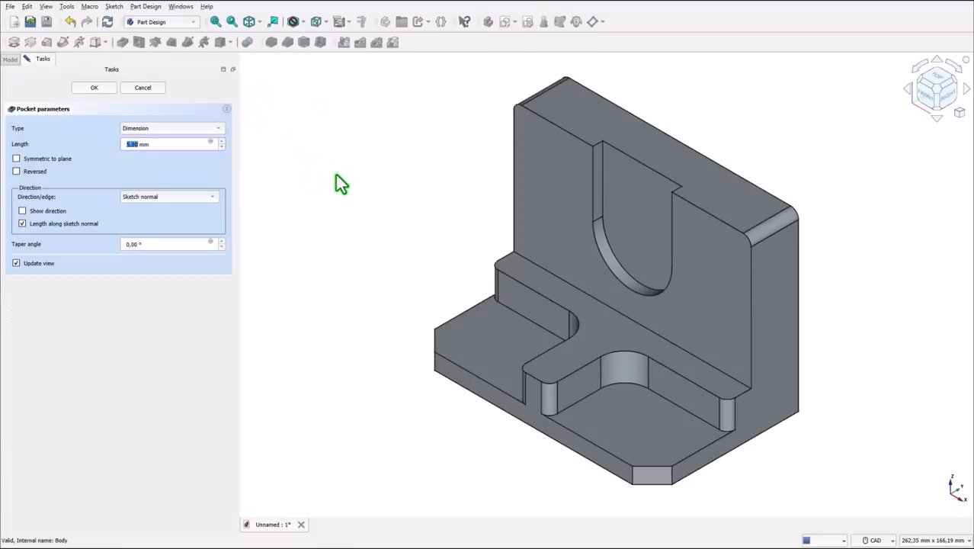
left_click_drag(161, 146, 112, 155)
type("6")
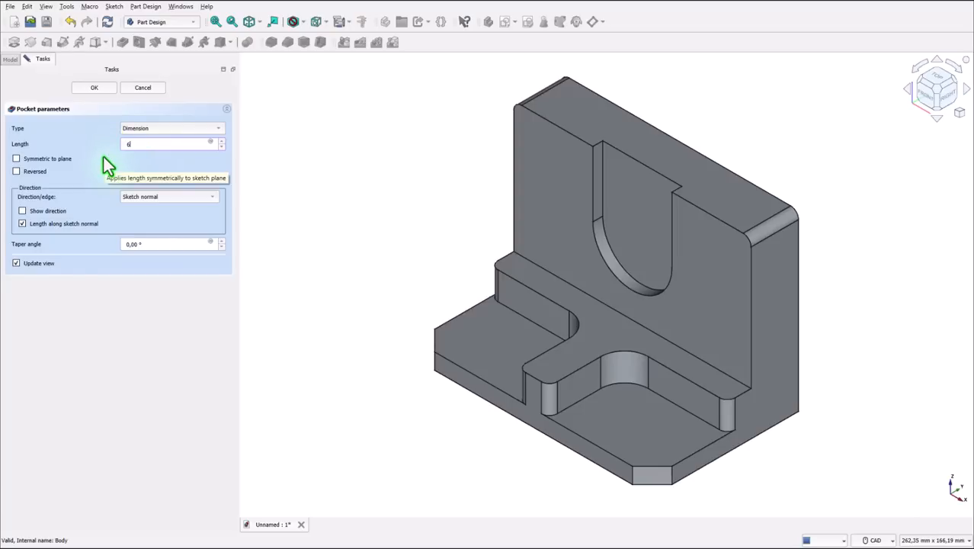
key("Return")
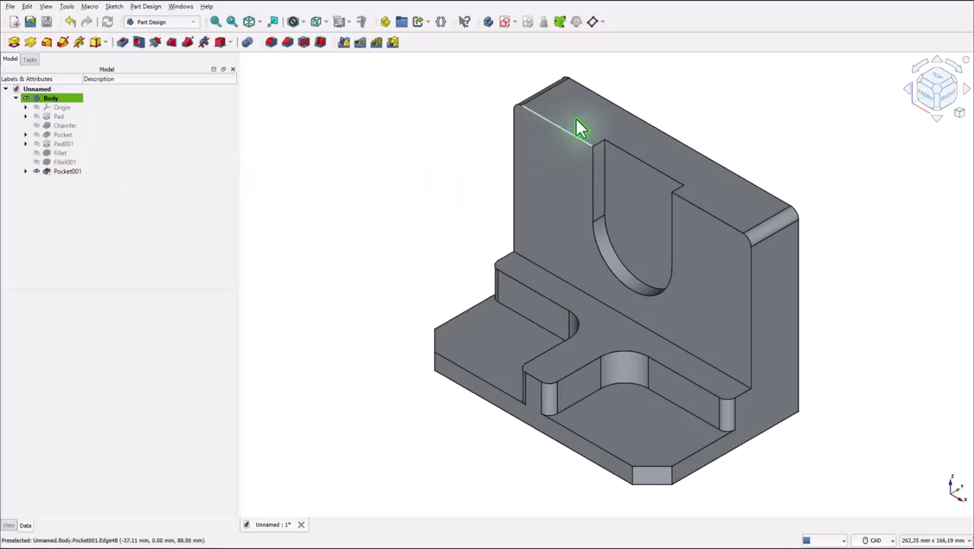
- Start a sketch on the upright wall's top face and project the U-shaped recess's short left edge as external geometry
left_click(578, 120)
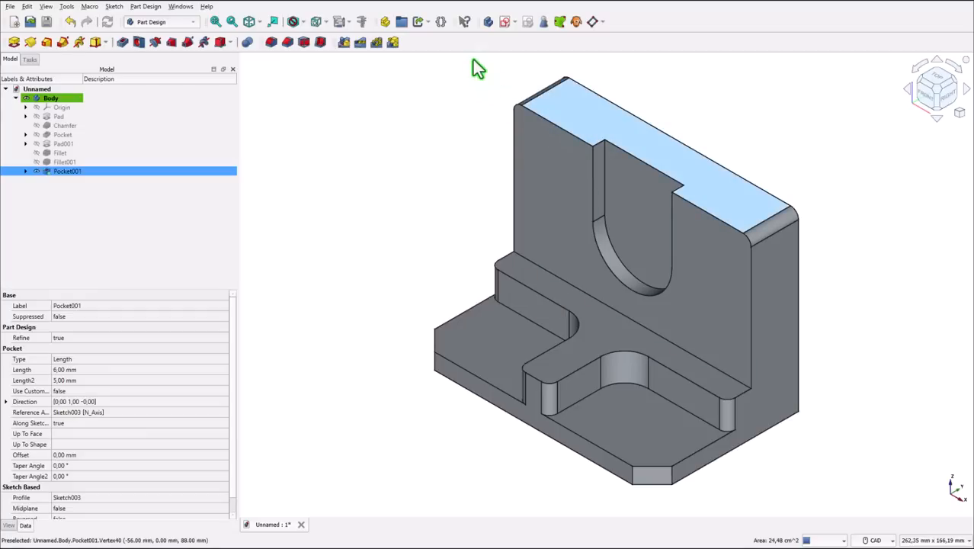
left_click(503, 22)
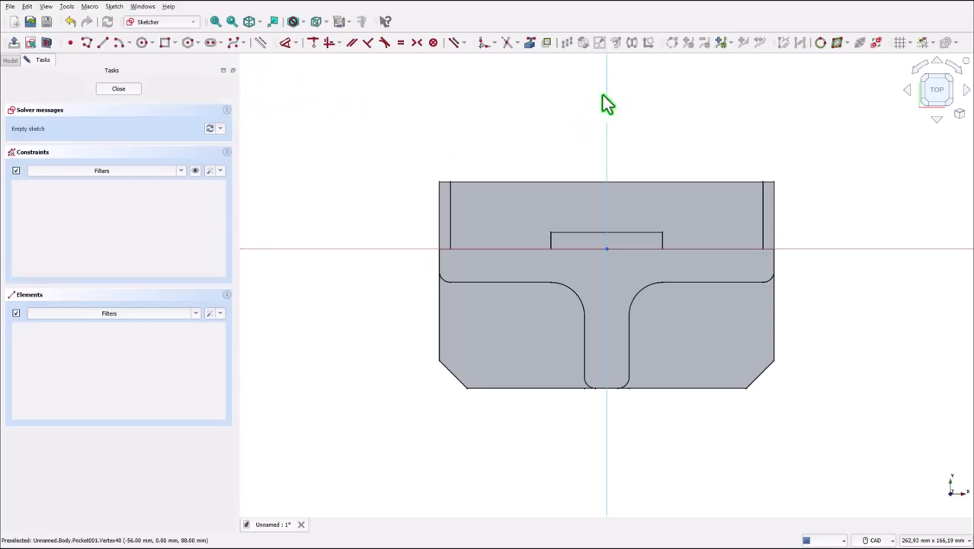
left_click(530, 43)
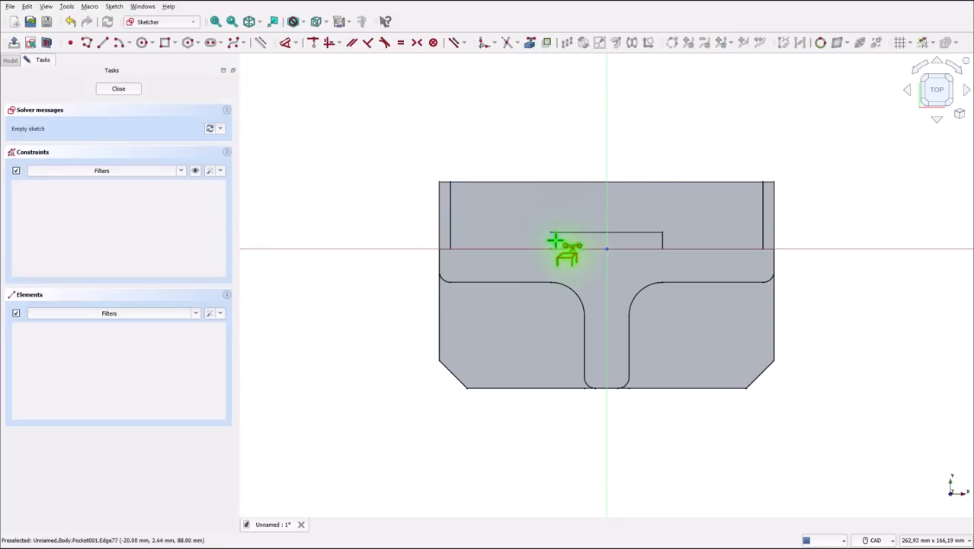
left_click(554, 244)
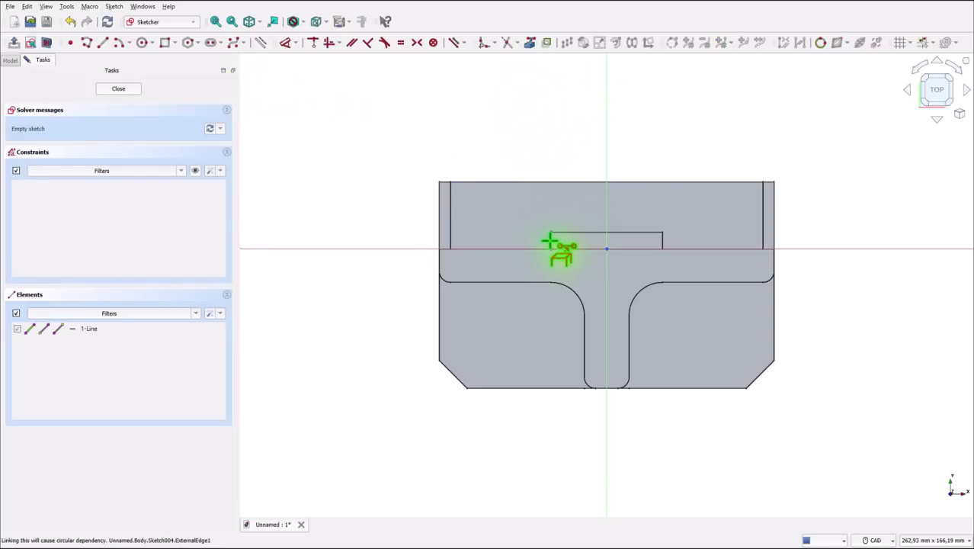
scroll(554, 245, "up", 5)
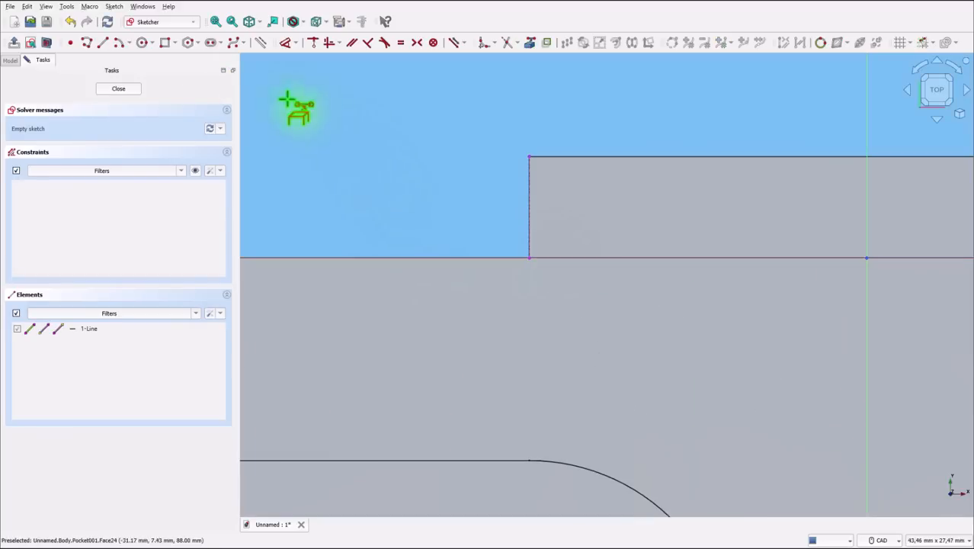
- Draw a closed triangle outward from the projected recess edge, with a horizontal side at its inner end and a slanted side back to its front end
left_click(88, 43)
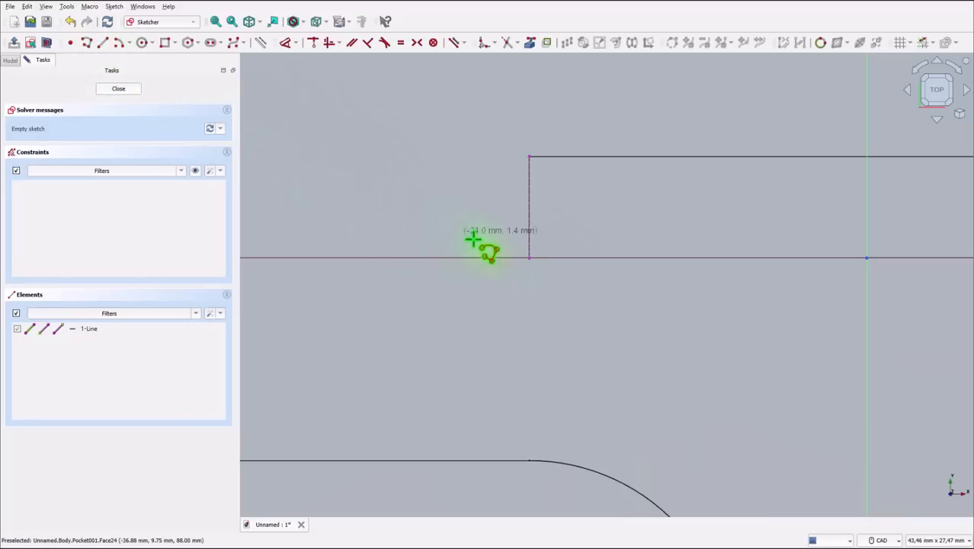
left_click(528, 257)
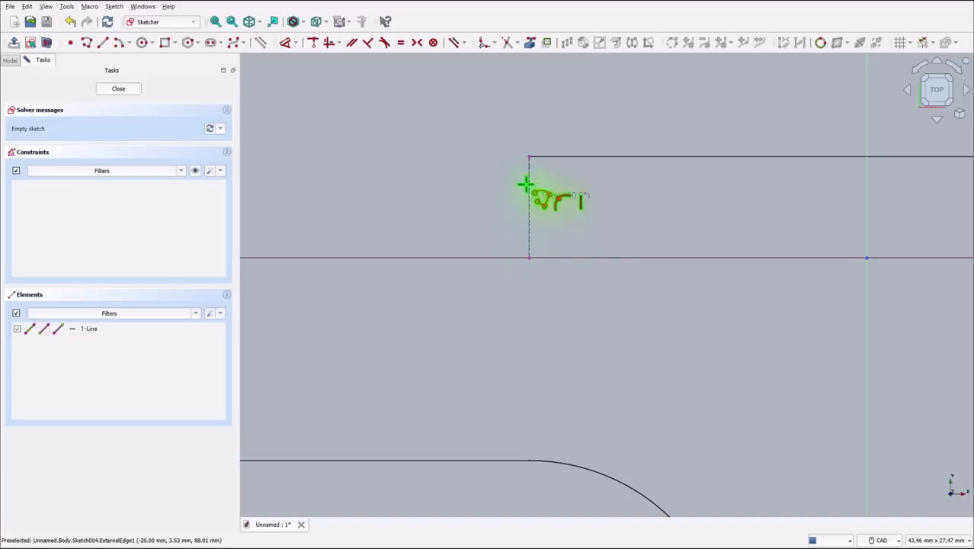
left_click(529, 157)
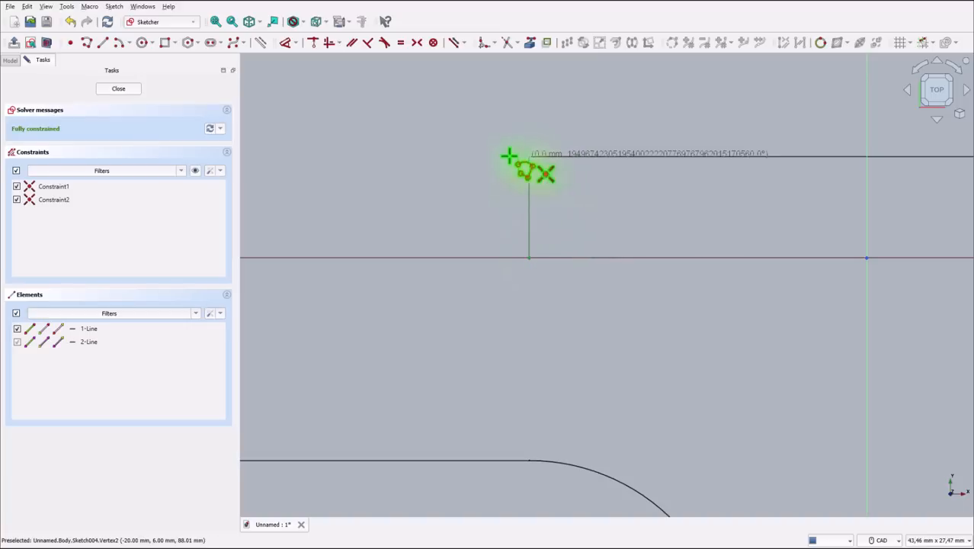
left_click(468, 156)
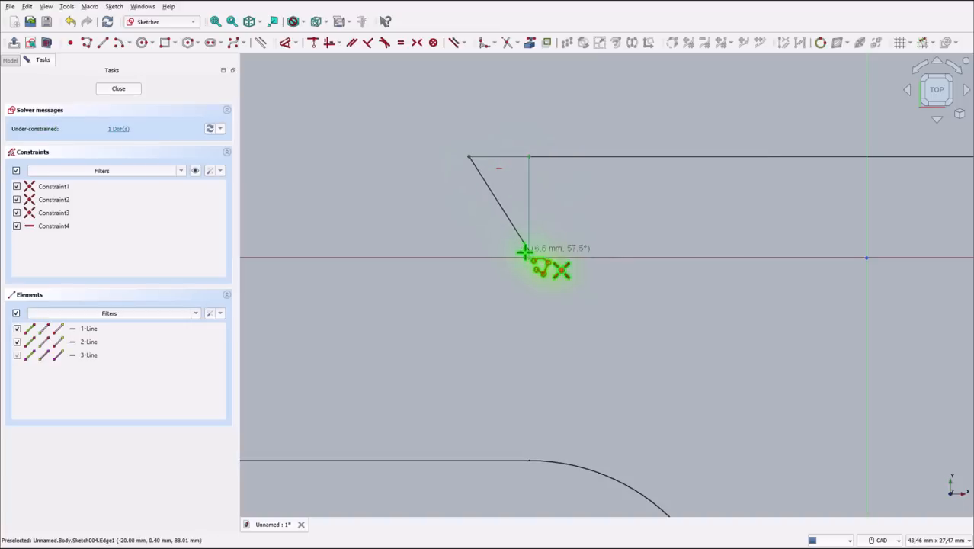
left_click(527, 258)
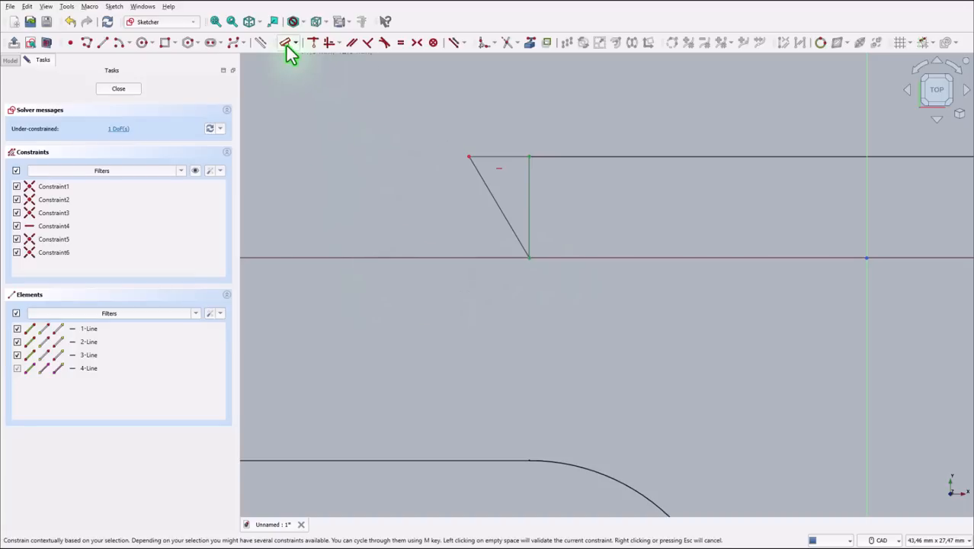
- Dimension the angle between the triangle's slanted side and the horizontal axis as 60° and close the sketch
left_click(290, 52)
left_click(497, 208)
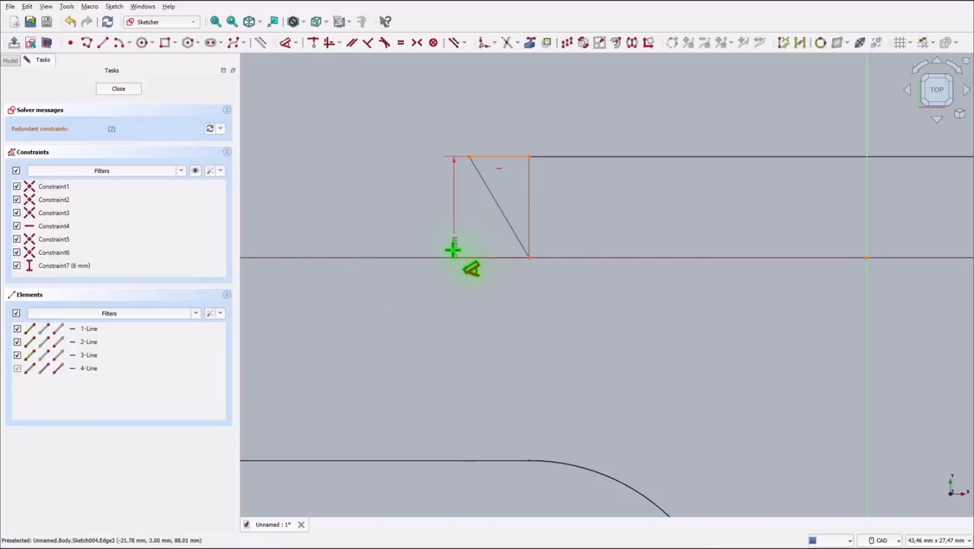
left_click(450, 257)
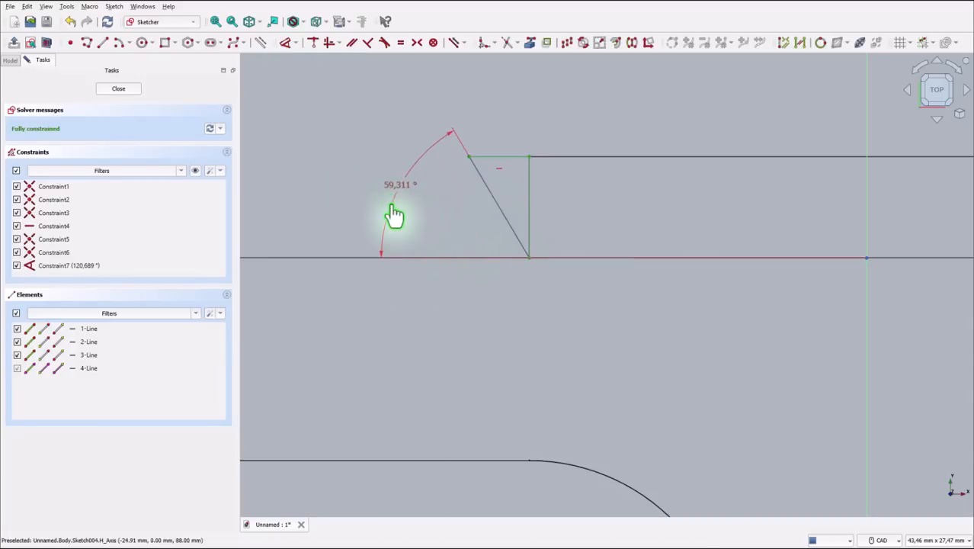
left_click(394, 215)
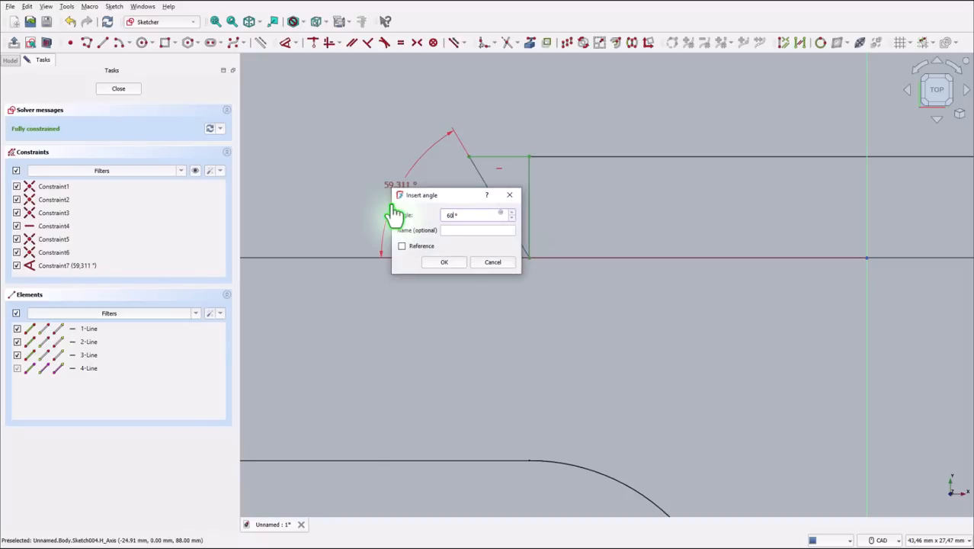
key("Return")
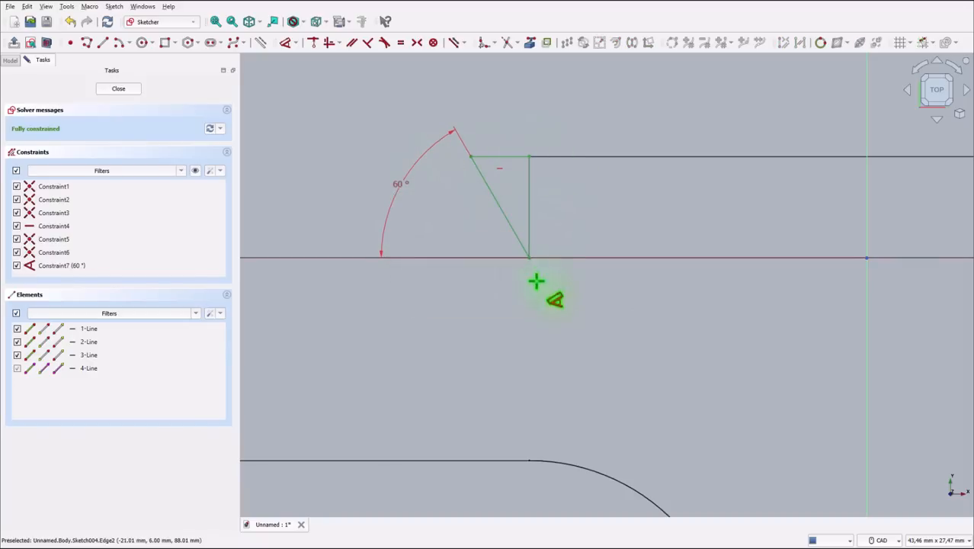
left_click(124, 89)
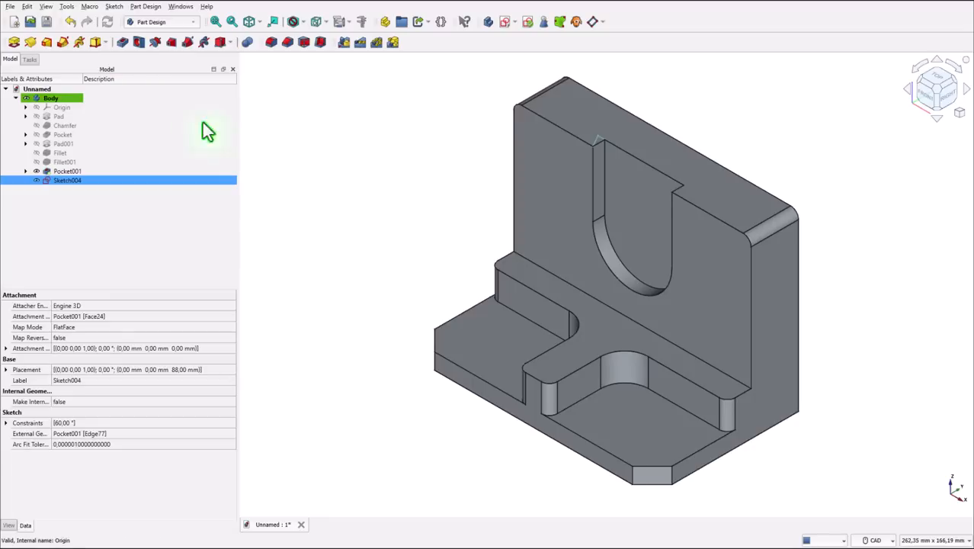
- Cut a Subtractive Pipe with the triangle profile along the recess's front U outline: left straight edge, bottom arc and right straight edge
left_click(346, 116)
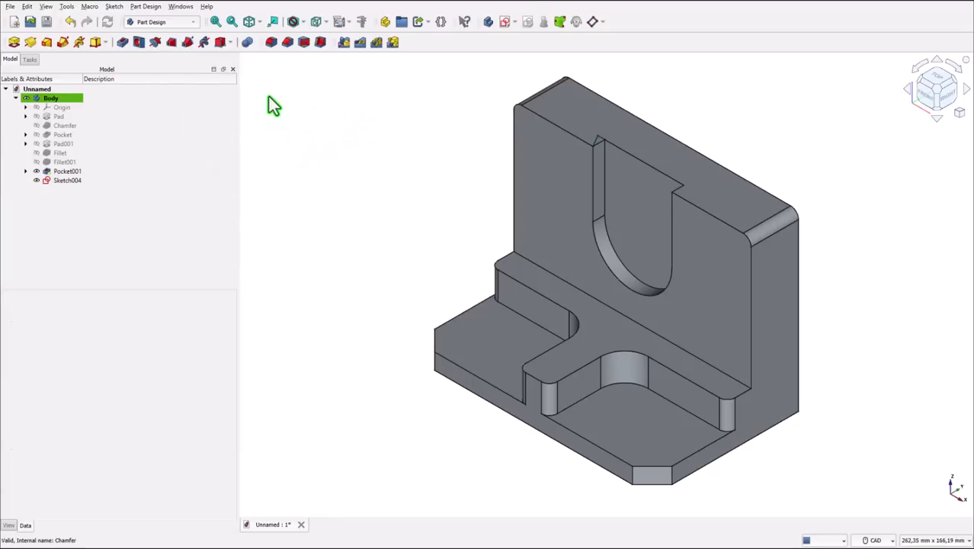
left_click(187, 42)
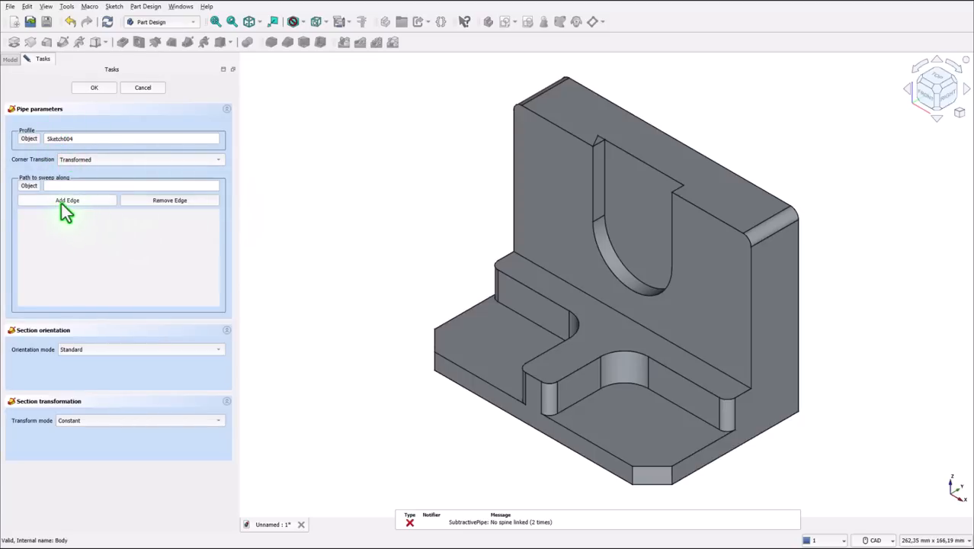
left_click(592, 183)
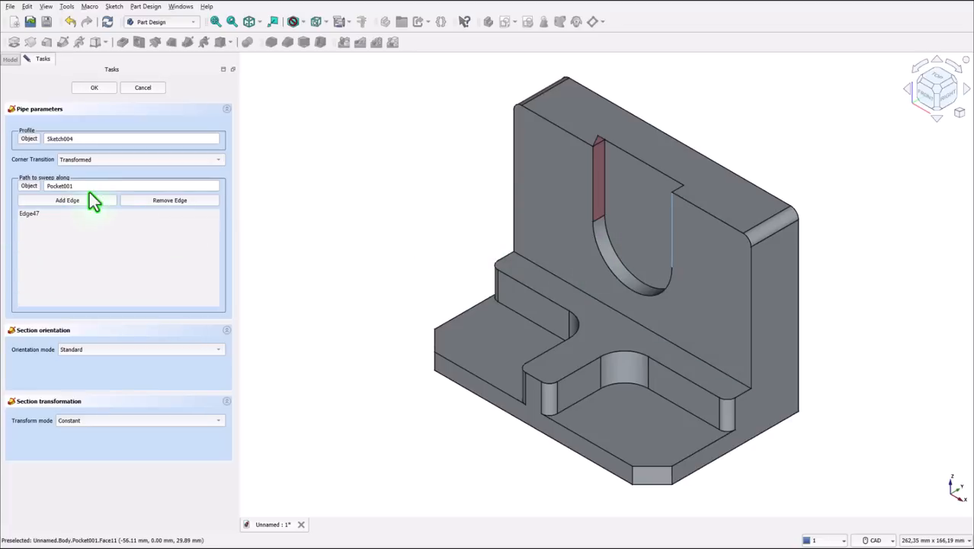
left_click(598, 267)
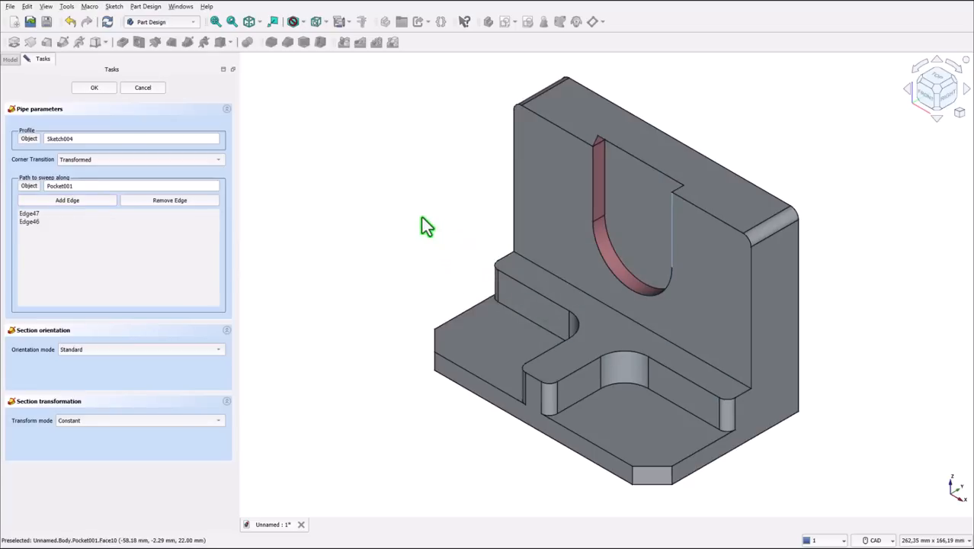
left_click(78, 203)
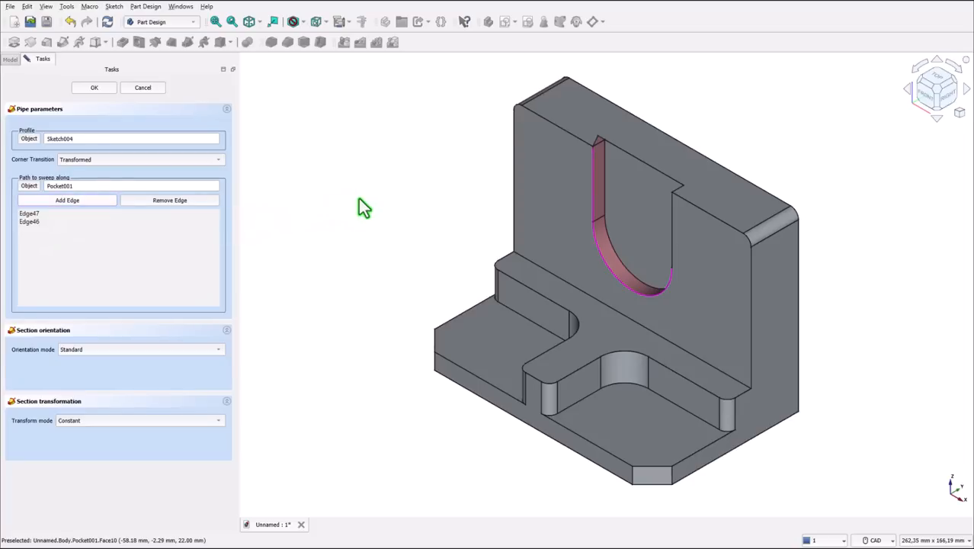
left_click(673, 233)
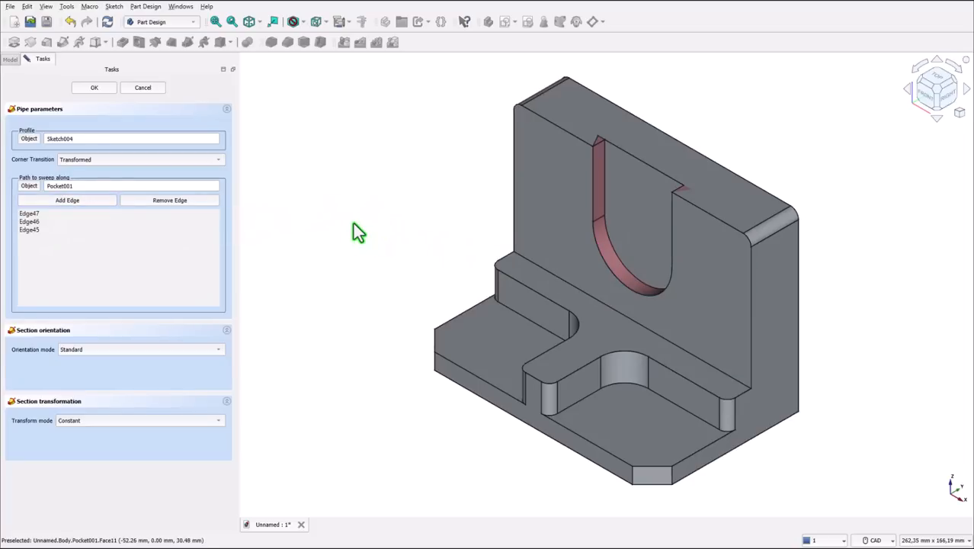
left_click(91, 89)
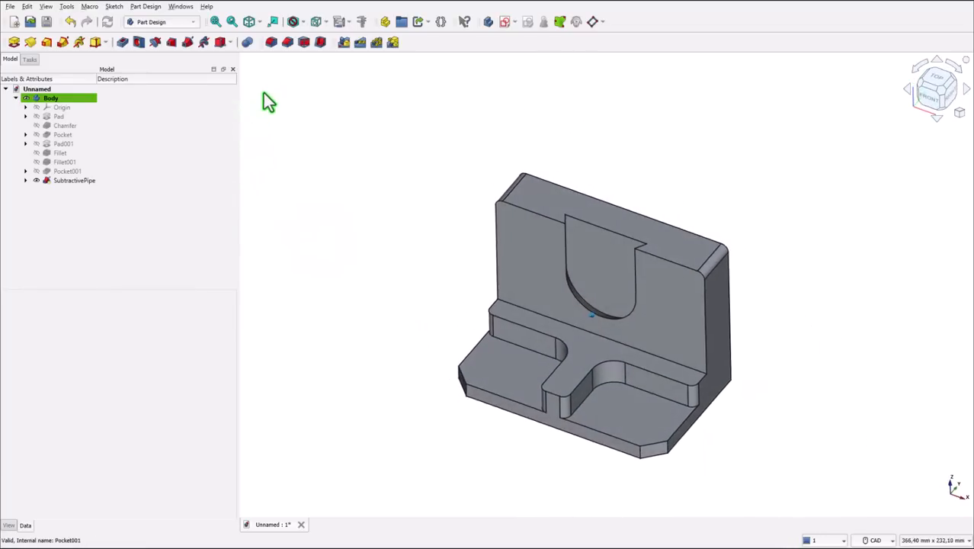
- Start a sketch on the U-shaped recess's back face and draw a circle centered on the vertical axis
left_click(248, 22)
left_click(216, 21)
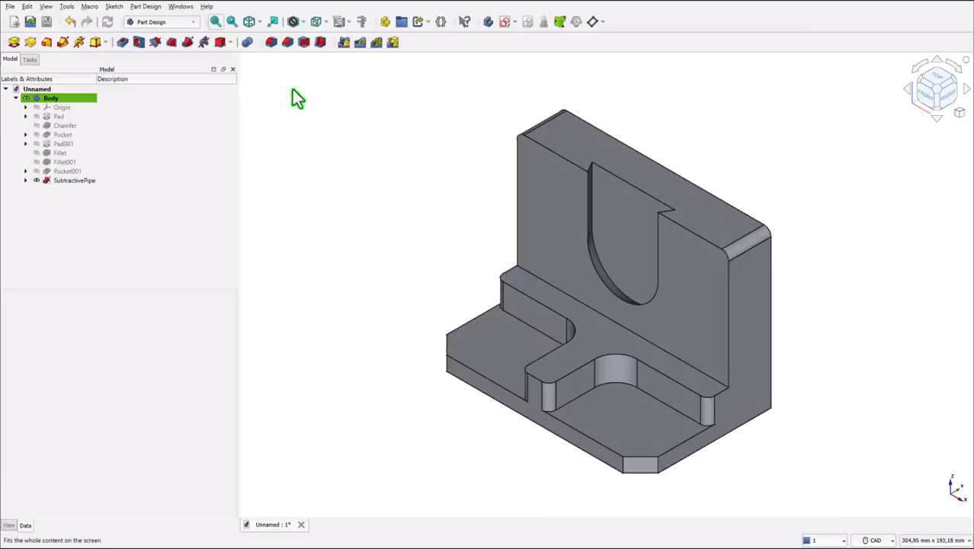
left_click(618, 236)
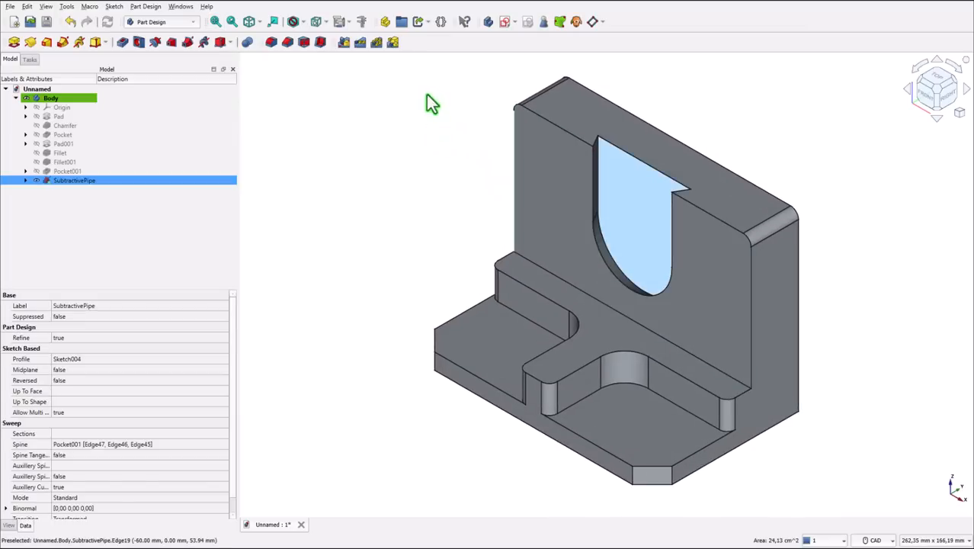
left_click(501, 22)
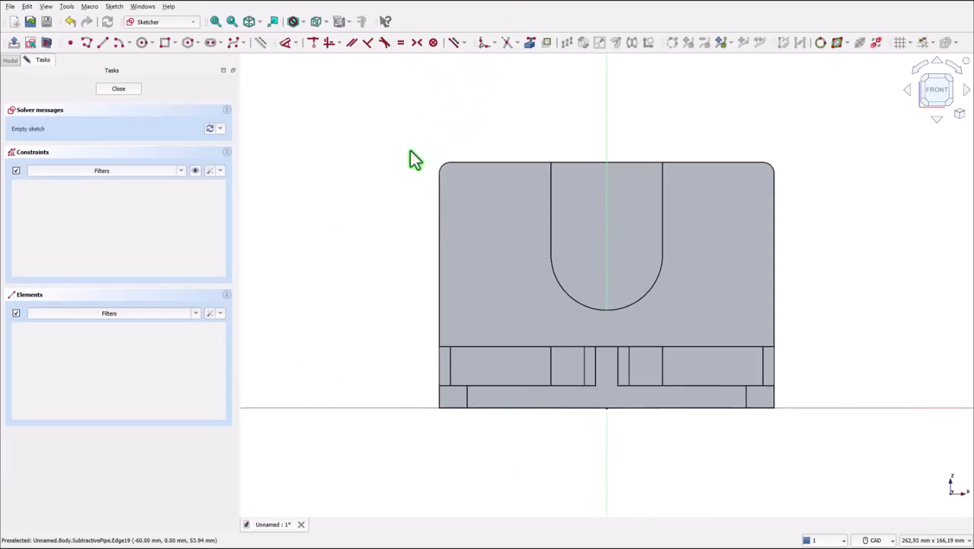
left_click(143, 42)
left_click(607, 249)
left_click(622, 259)
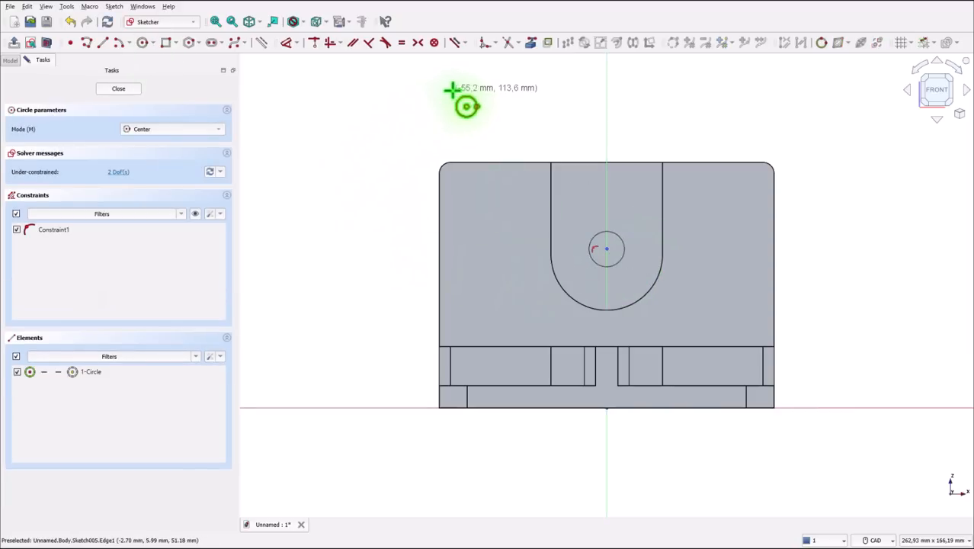
- Project the recess's bottom arc as external geometry, make the circle's center coincident with the arc's center and close the sketch
left_click(531, 43)
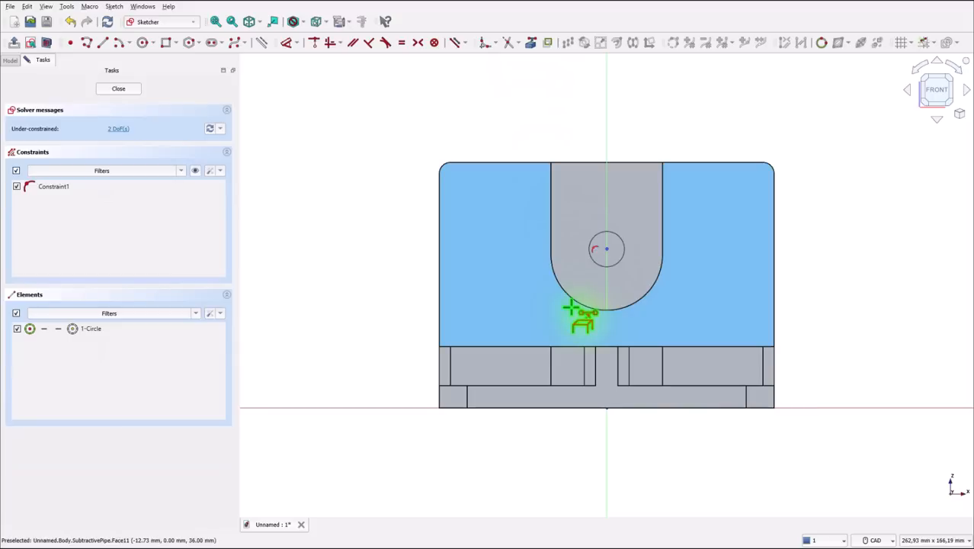
left_click(573, 298)
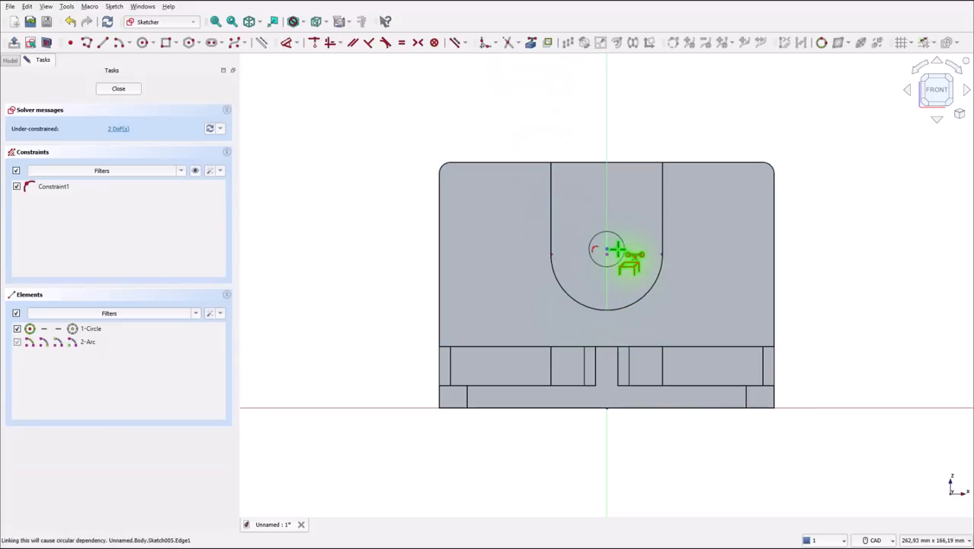
left_click(314, 44)
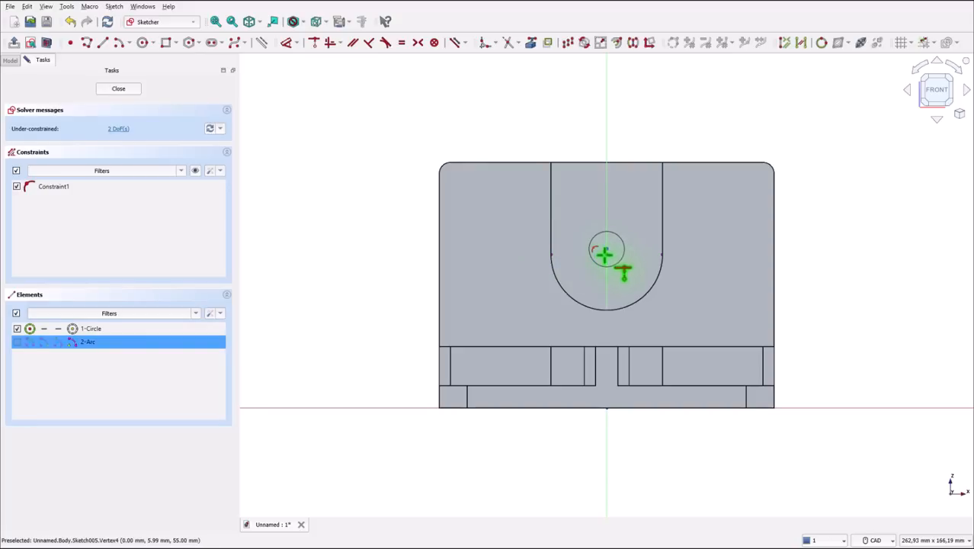
left_click(605, 254)
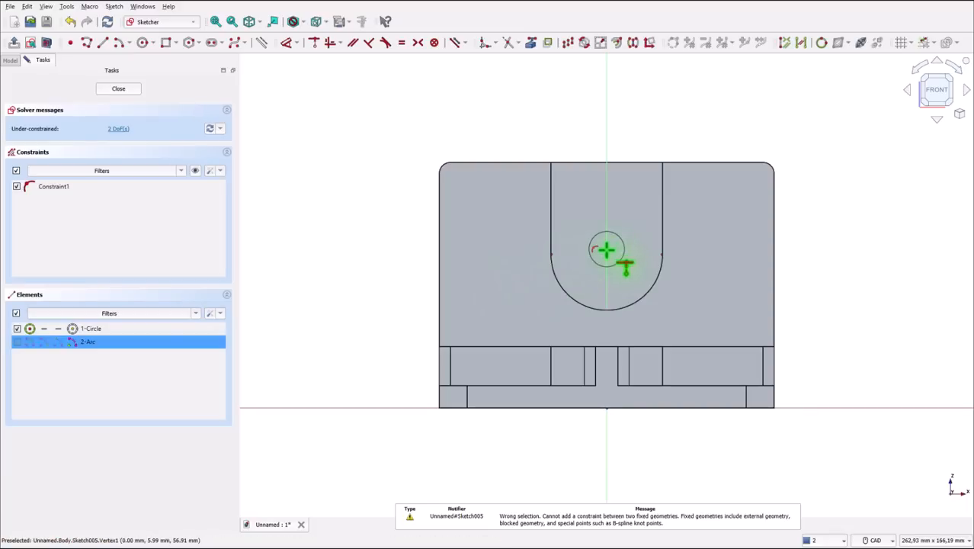
left_click(606, 251)
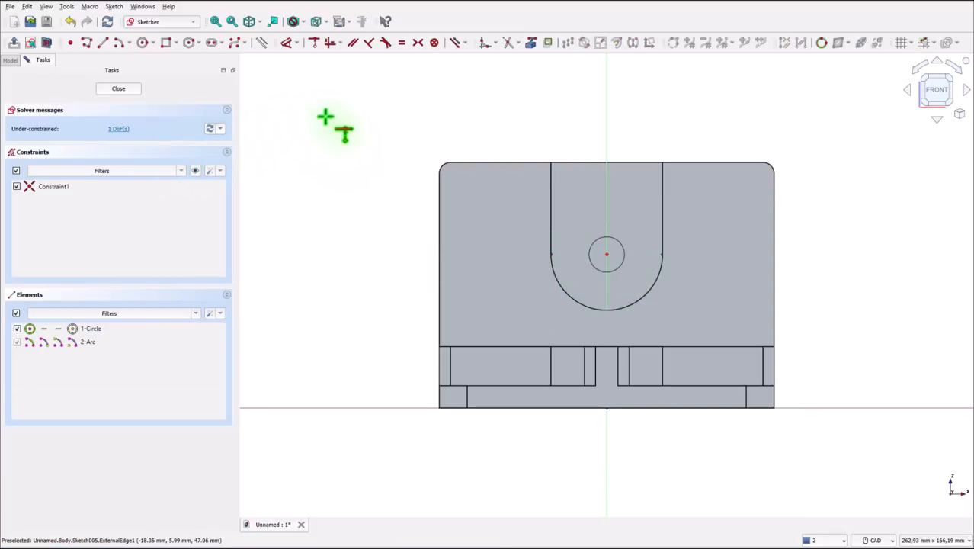
left_click(130, 91)
- Create a hole from the circle sketch with a diameter of 20 mm and a depth of Through all
left_click(138, 42)
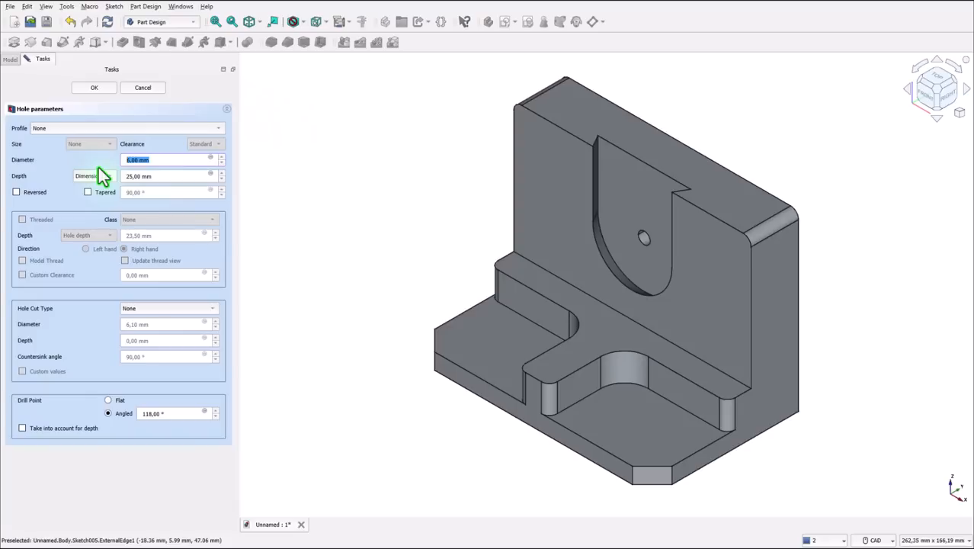
type("20")
left_click(100, 178)
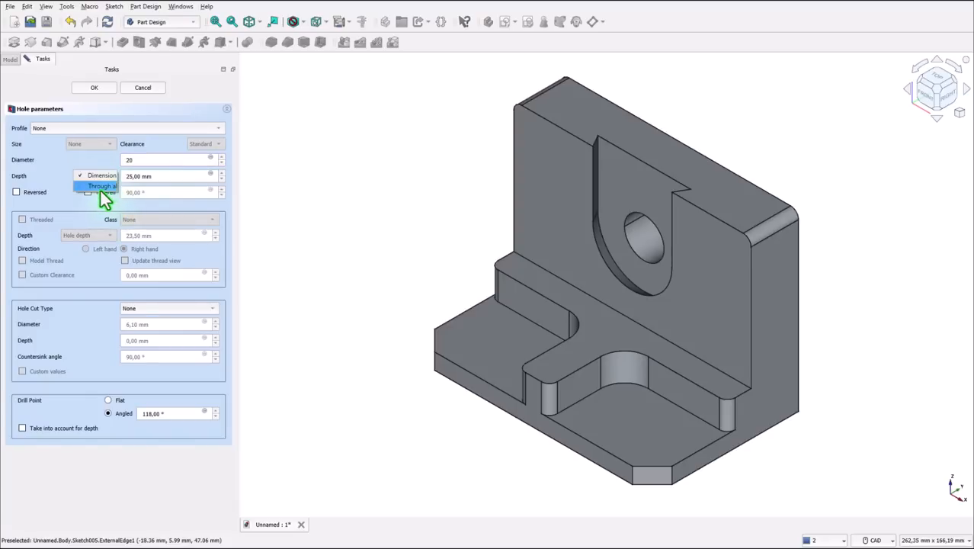
left_click(97, 187)
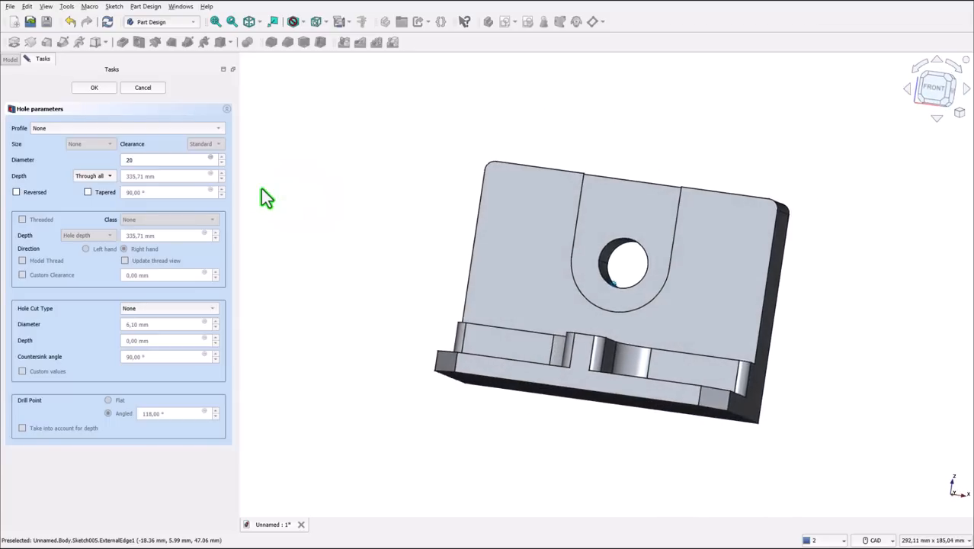
left_click(102, 88)
- Start a sketch on the T-shaped ledge's top face and draw three circles: one on each arm and one on the stem at the vertical axis
left_click(251, 24)
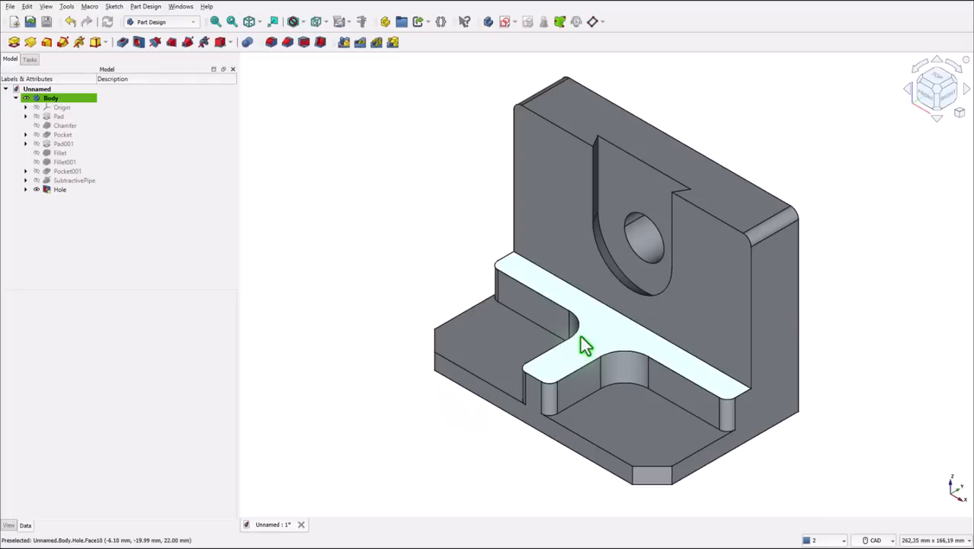
left_click(585, 333)
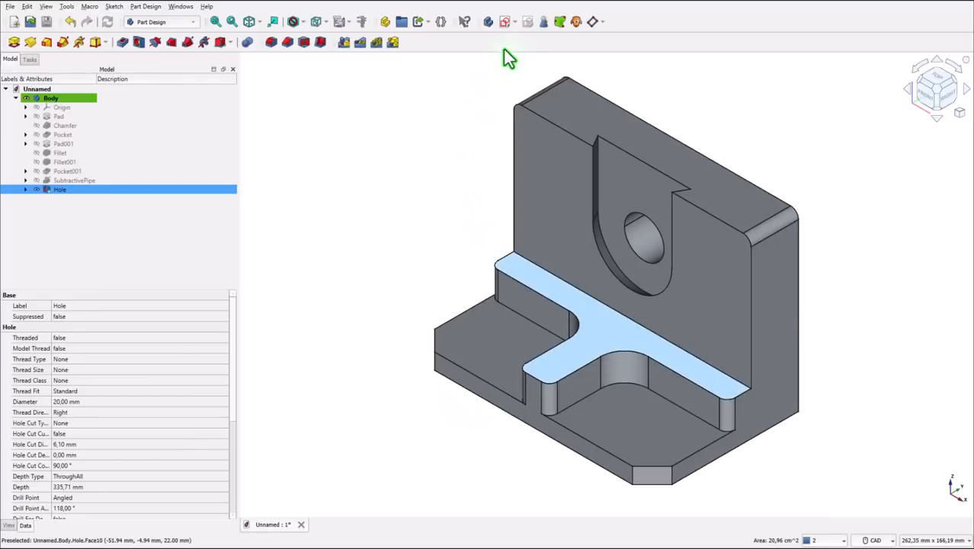
left_click(504, 22)
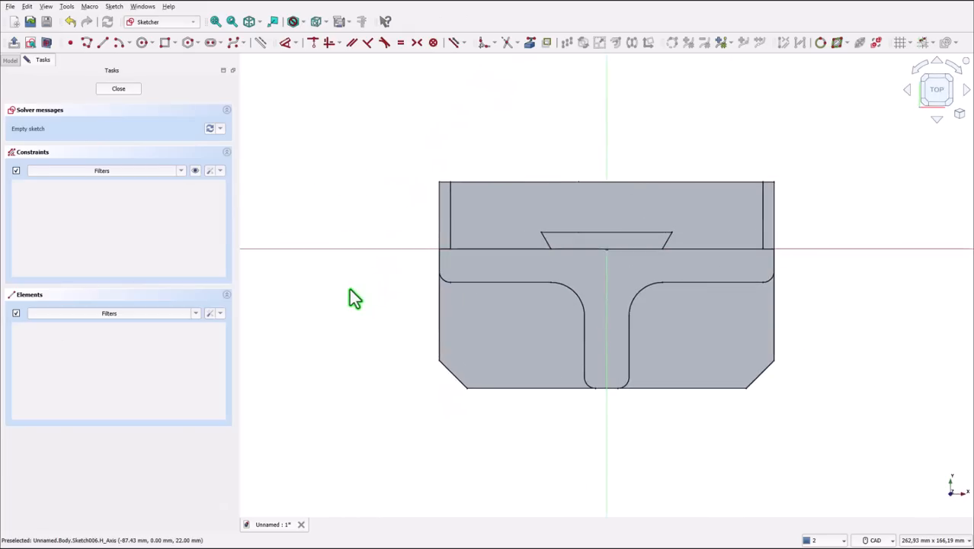
left_click(141, 43)
left_click(492, 262)
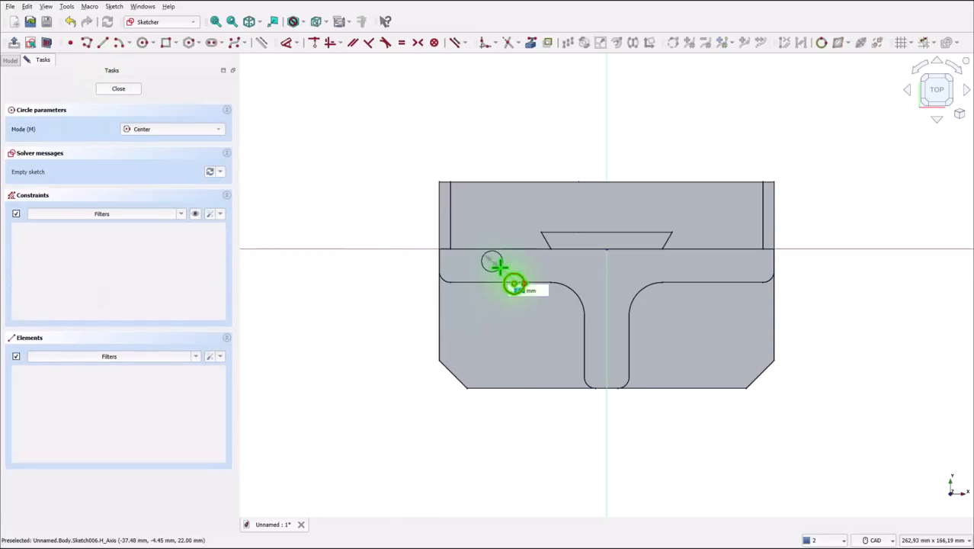
left_click(502, 263)
left_click(717, 263)
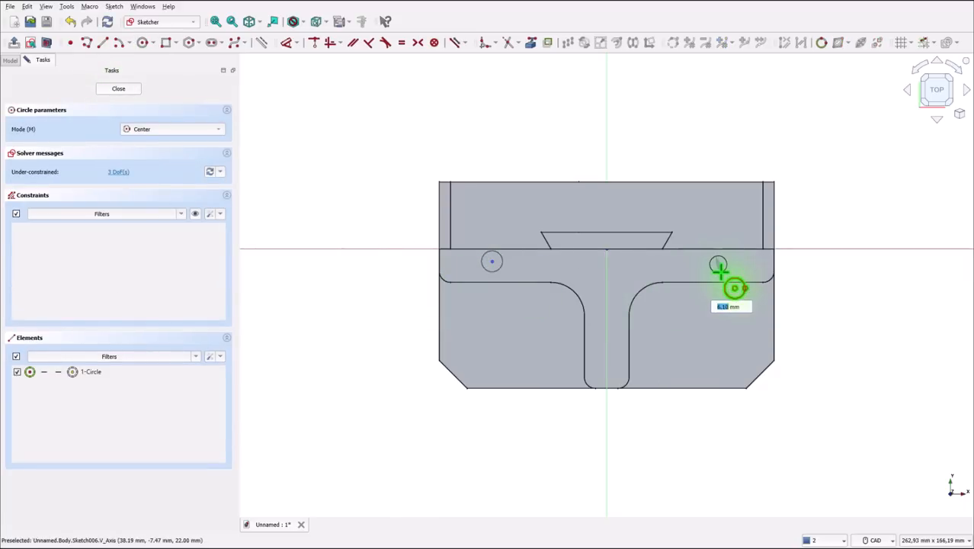
left_click(724, 270)
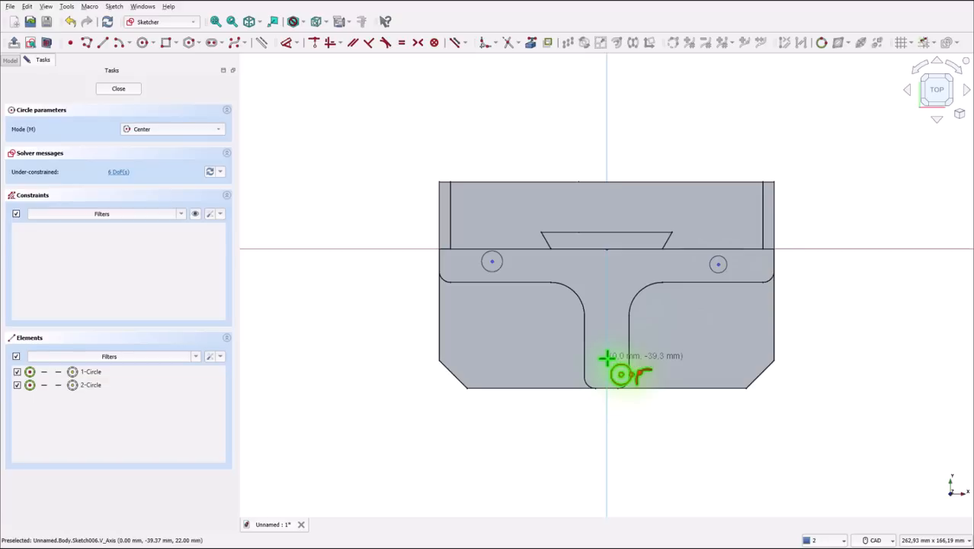
left_click(607, 359)
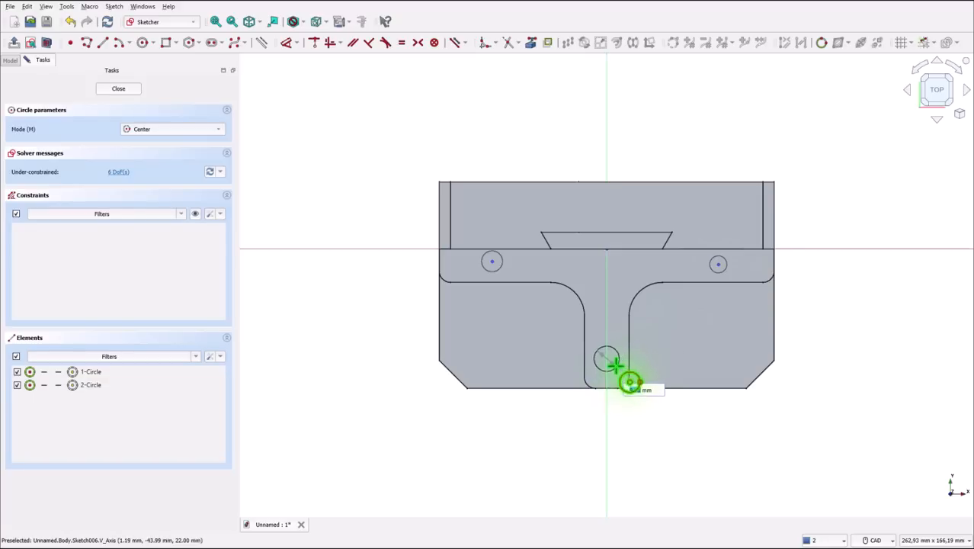
left_click(614, 363)
key("Escape")
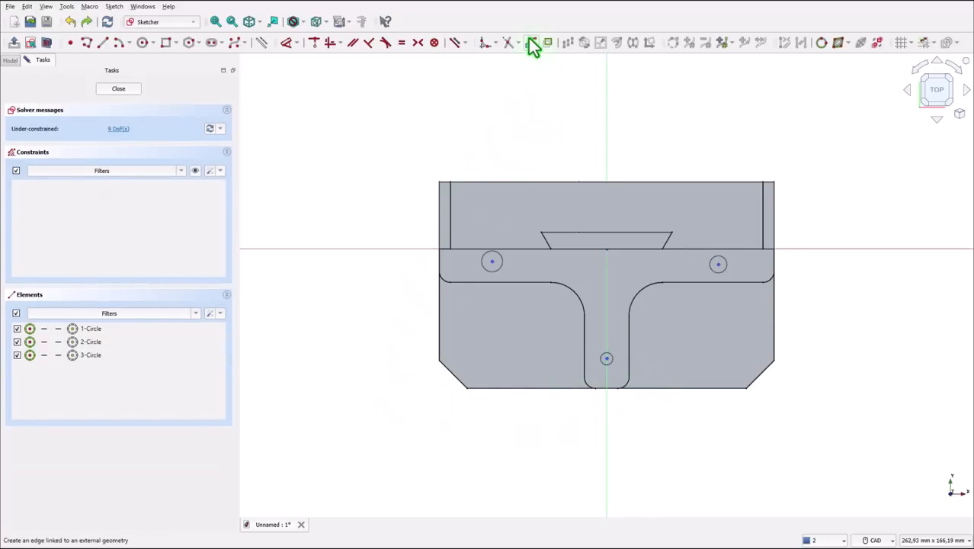
- Project the base's front edge as external geometry and dimension the stem circle's center 12 mm from it
left_click(531, 42)
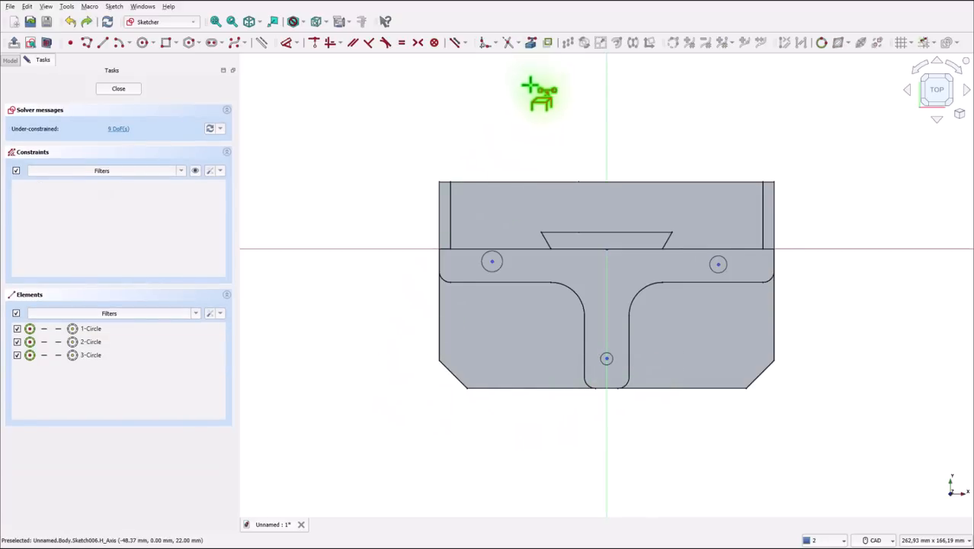
left_click(513, 388)
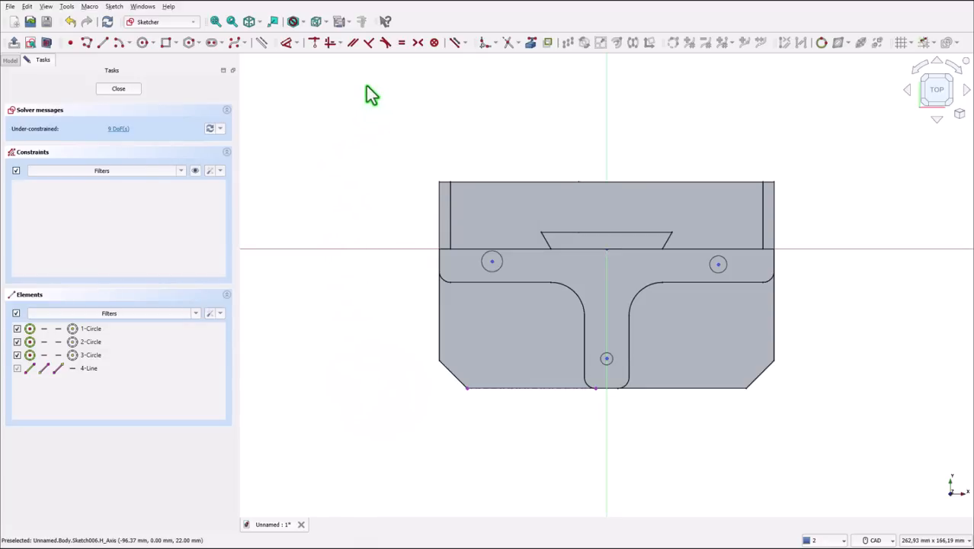
left_click(288, 44)
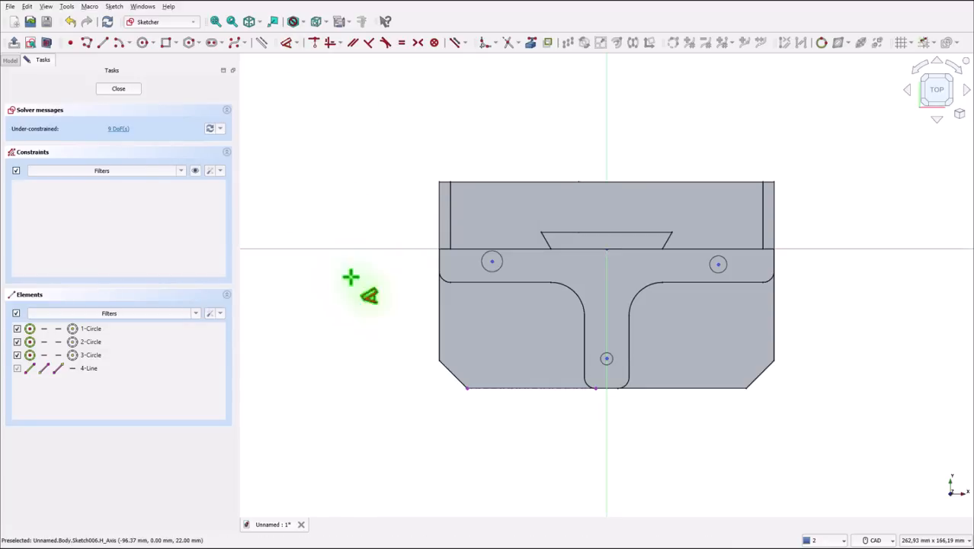
left_click(540, 390)
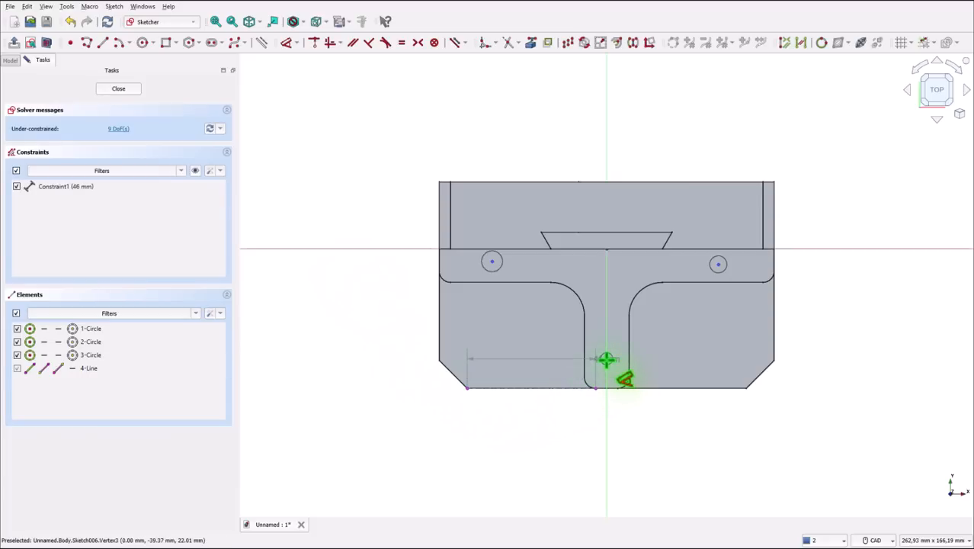
left_click(606, 359)
left_click(383, 375)
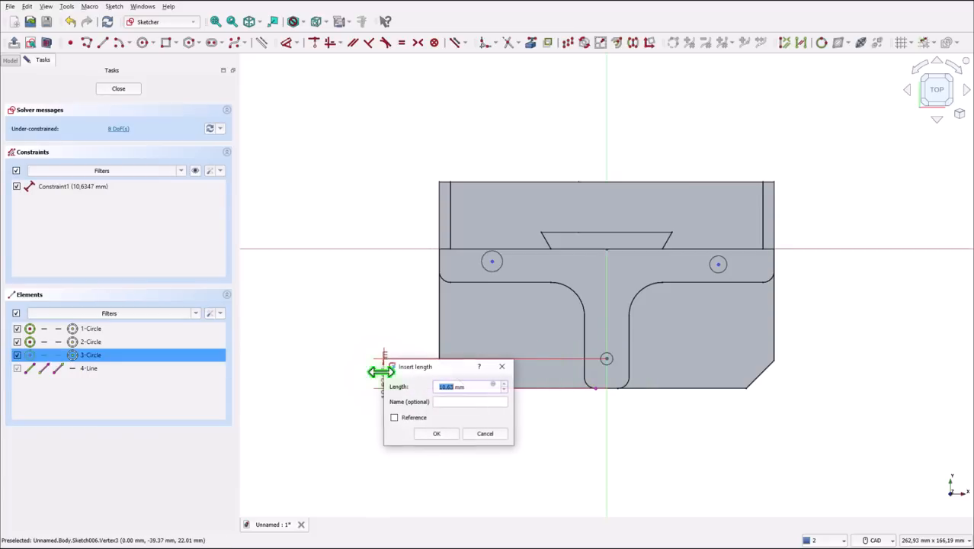
type("12")
key("Return")
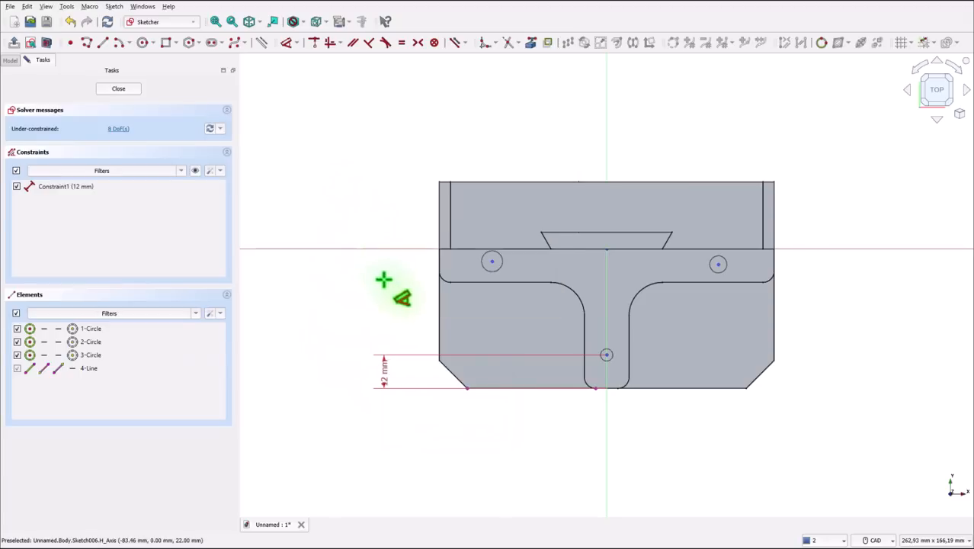
- Dimension the left arm circle's center 44 mm from the projected front edge
left_click(491, 262)
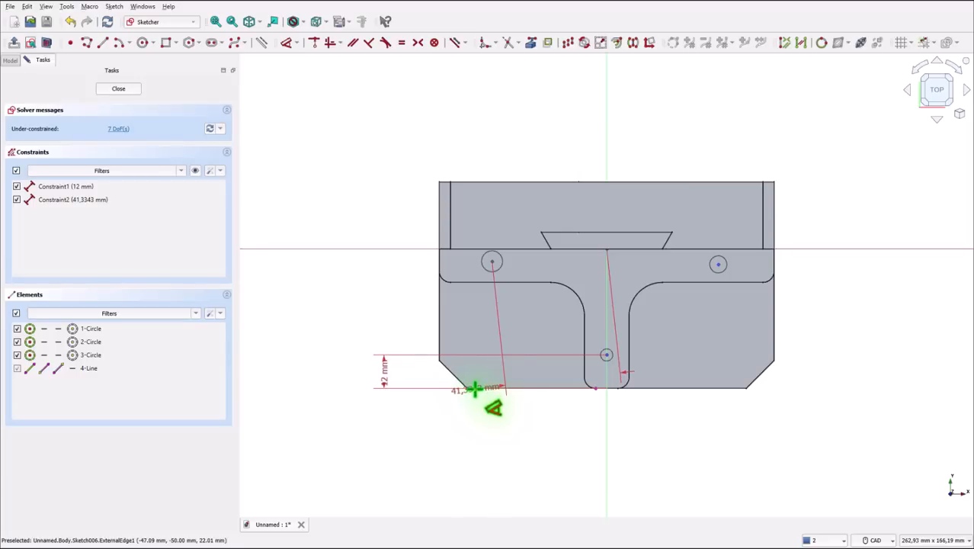
left_click(474, 388)
left_click(333, 338)
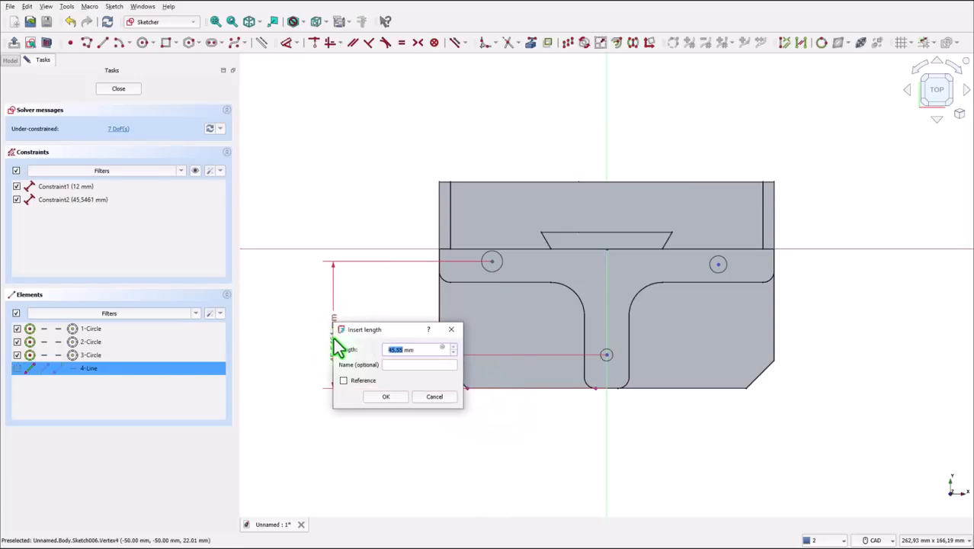
type("44")
key("Return")
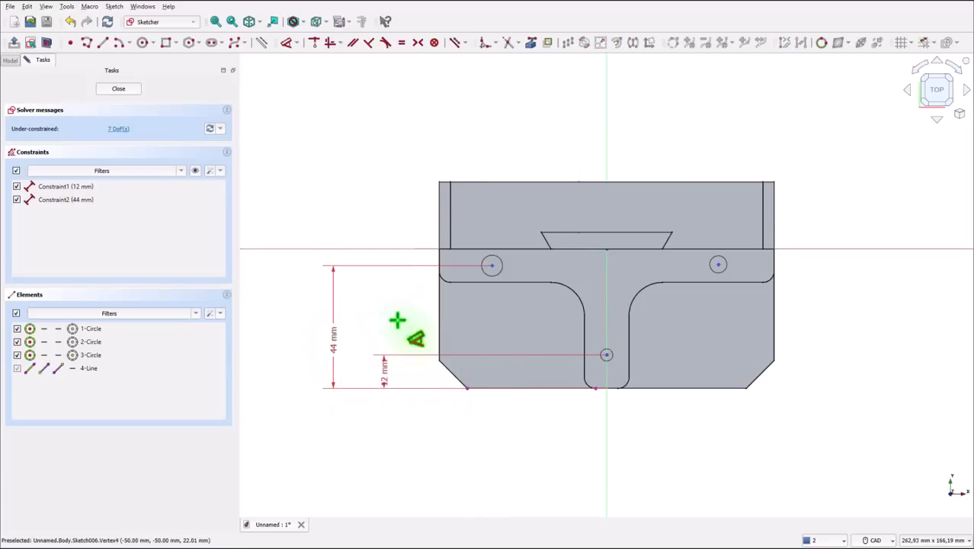
right_click(357, 167)
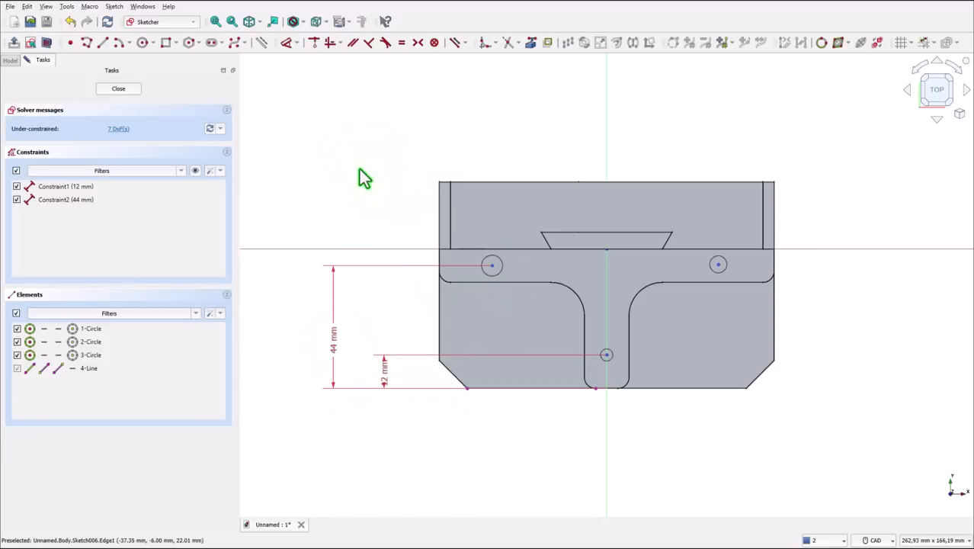
- Make the centers of the two arm circles symmetric about the vertical axis
left_click(495, 267)
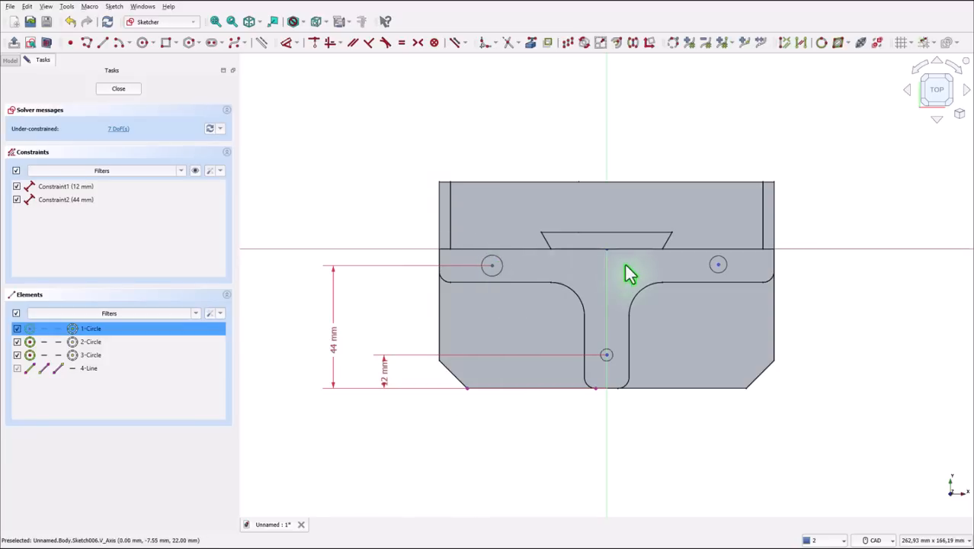
left_click(717, 267)
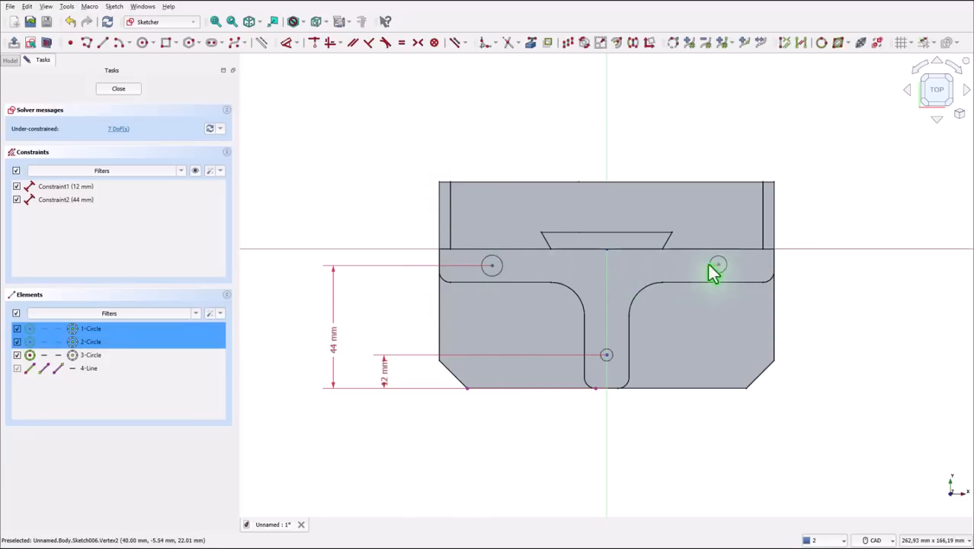
left_click(608, 157)
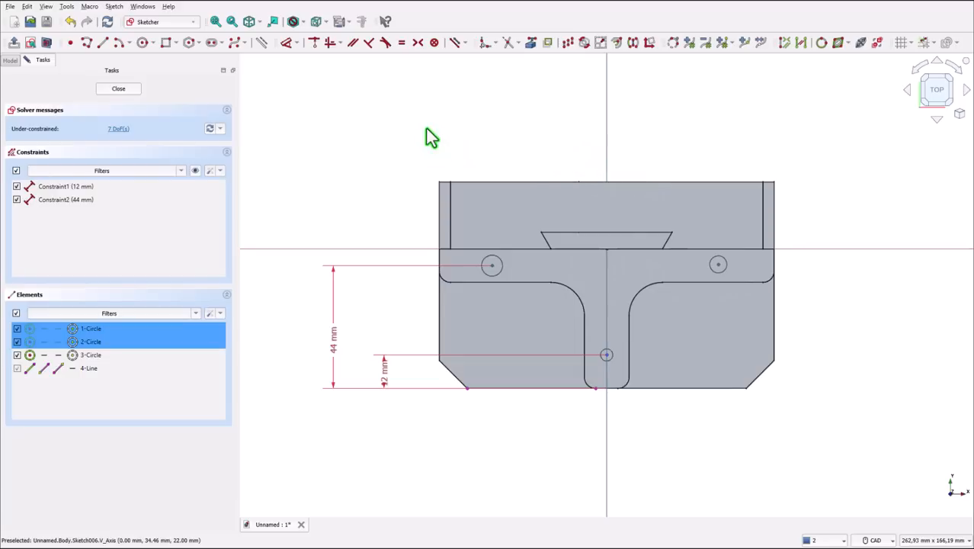
left_click(418, 43)
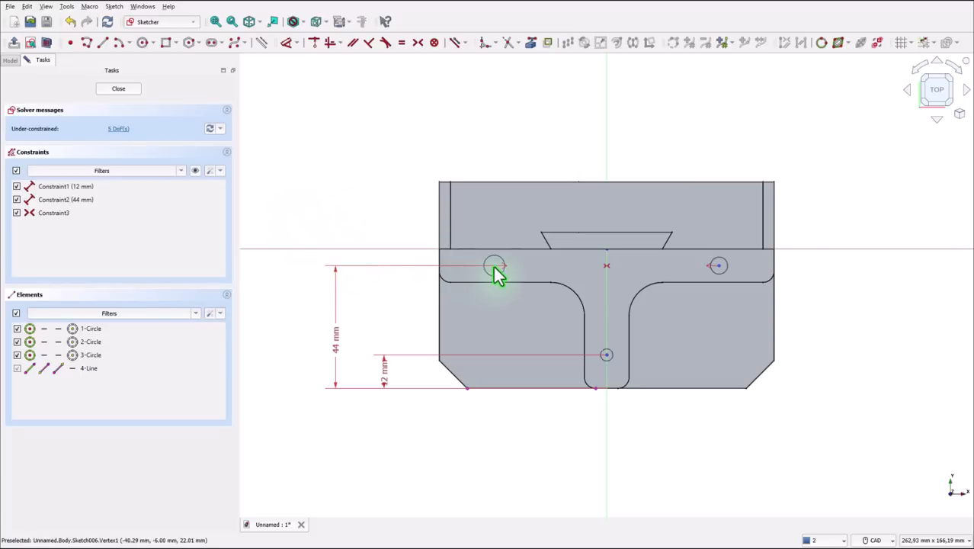
- Set the horizontal distance between the two arm circles' centers to 96 mm
left_click(286, 43)
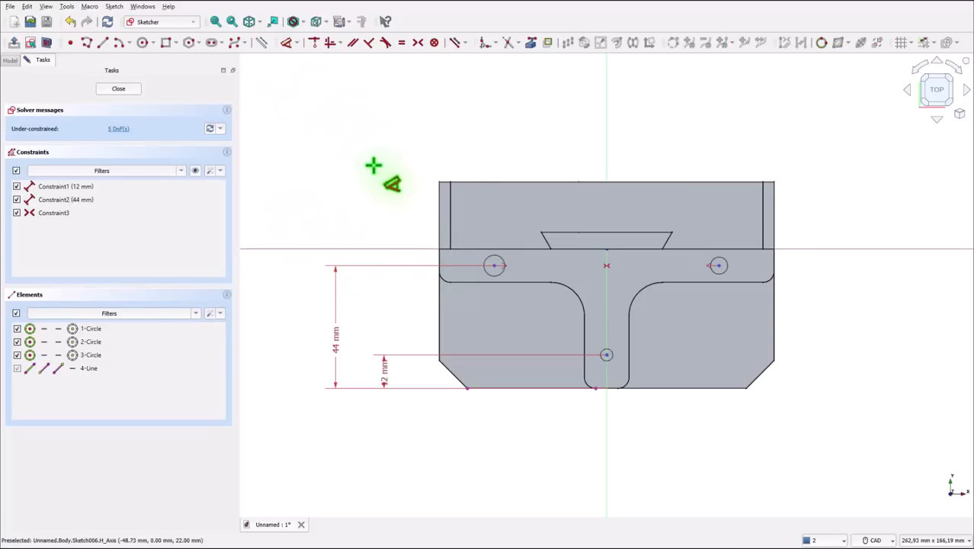
left_click(494, 266)
left_click(718, 266)
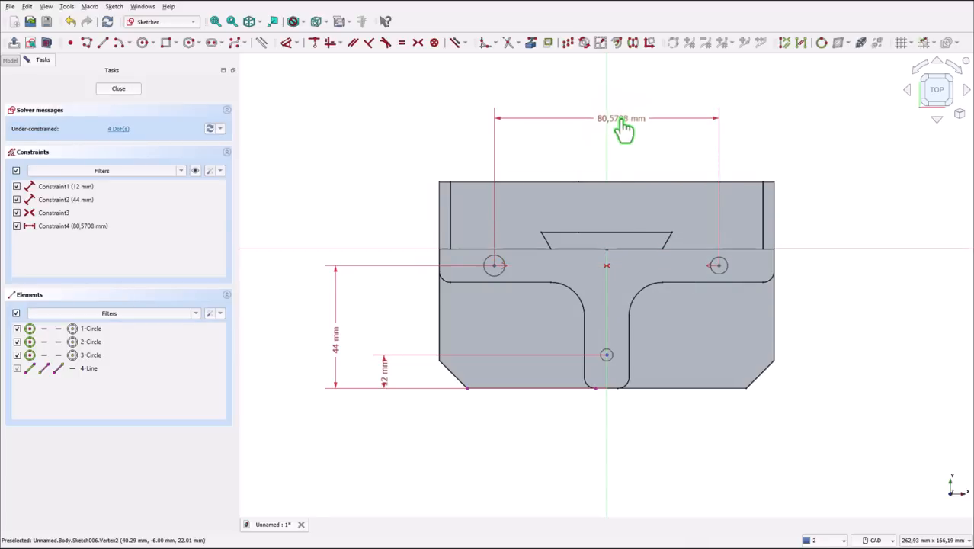
left_click(624, 127)
type("96")
key("Return")
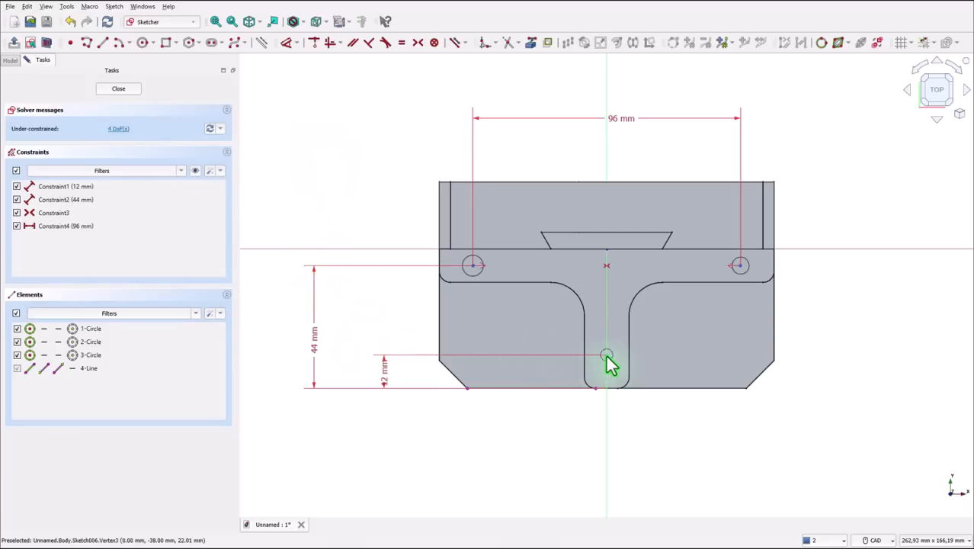
- Constrain the stem circle's center onto the vertical axis and close the sketch
left_click_drag(606, 354, 599, 362)
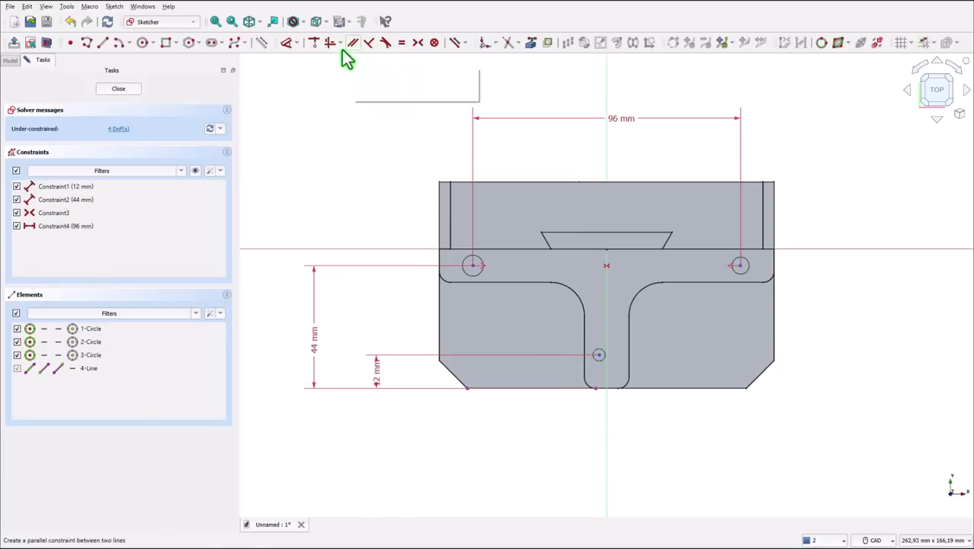
left_click(314, 42)
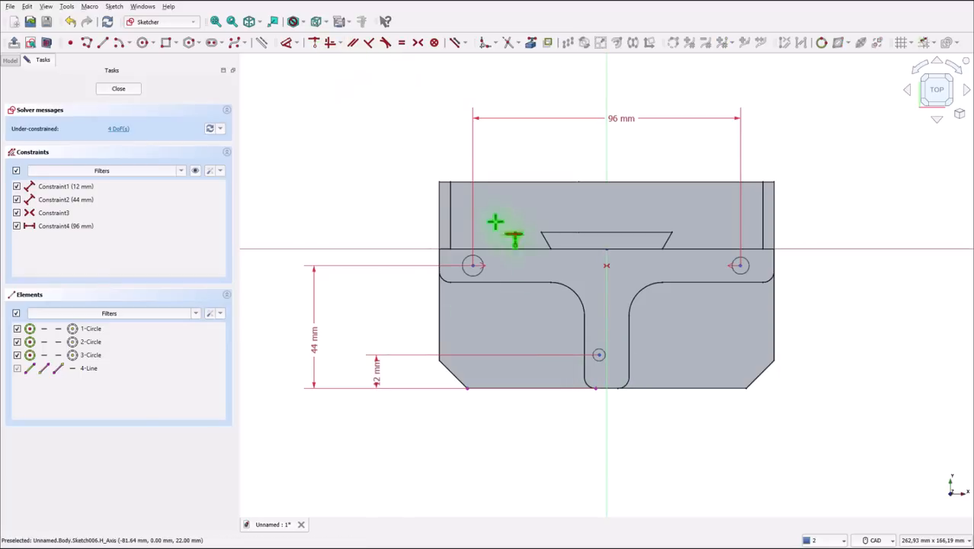
left_click(599, 355)
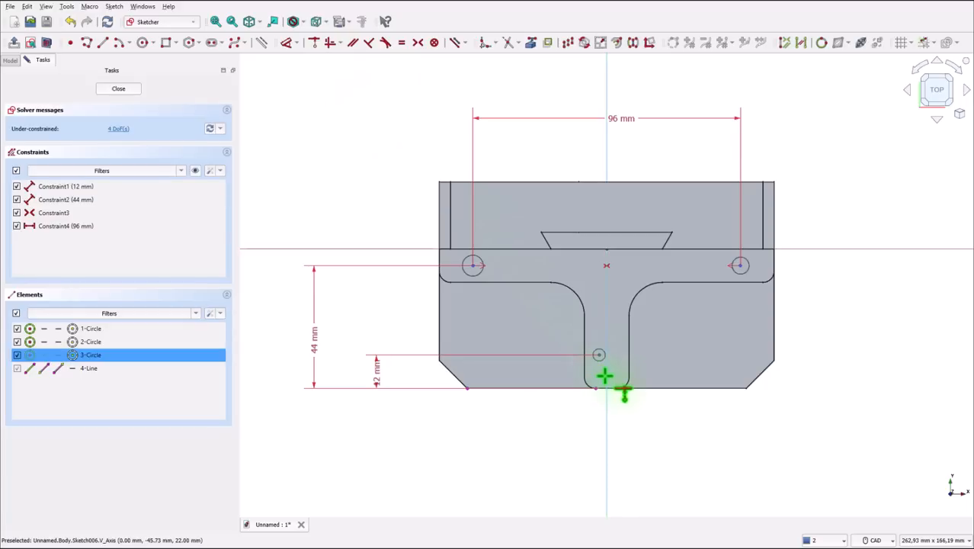
left_click(605, 379)
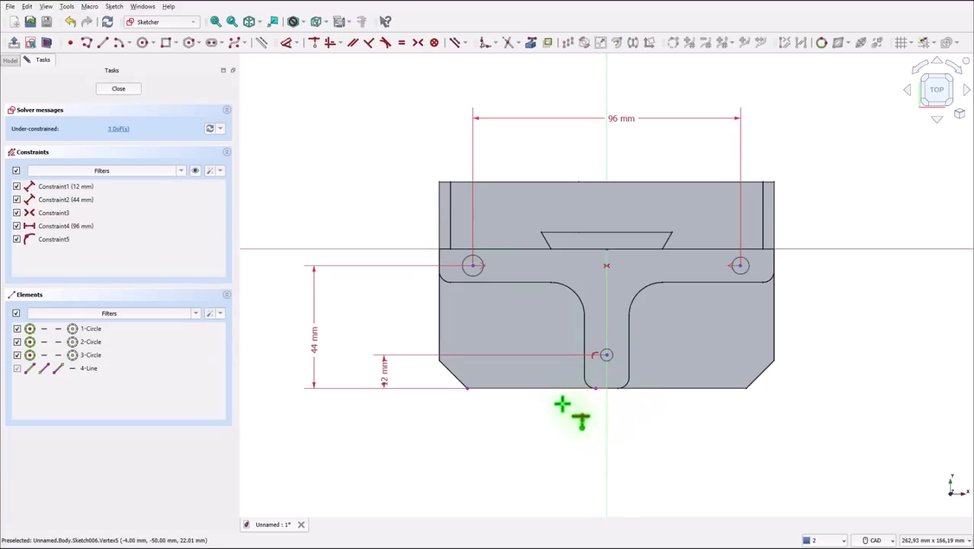
left_click(165, 190)
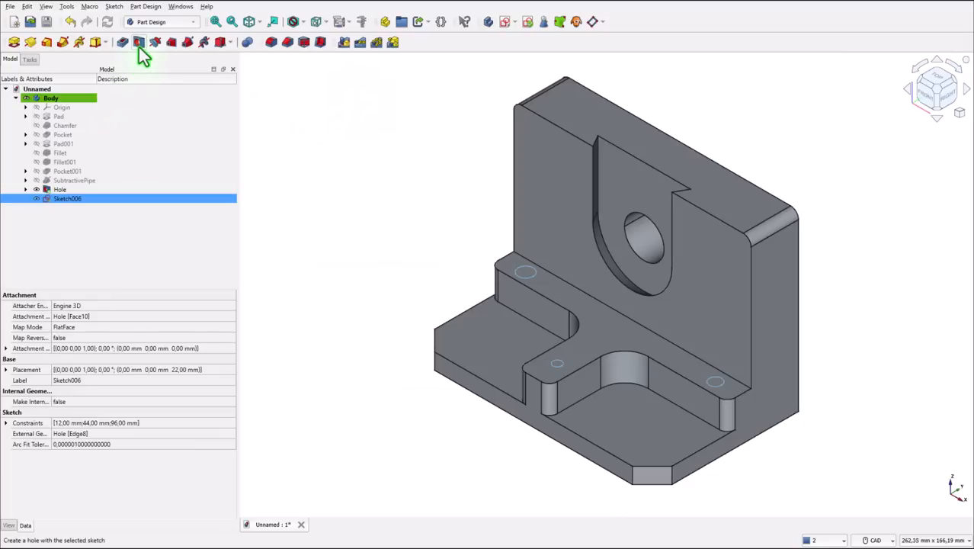
- Create holes from the three-circle sketch with a diameter of 8 mm and a depth of Through all
left_click(139, 45)
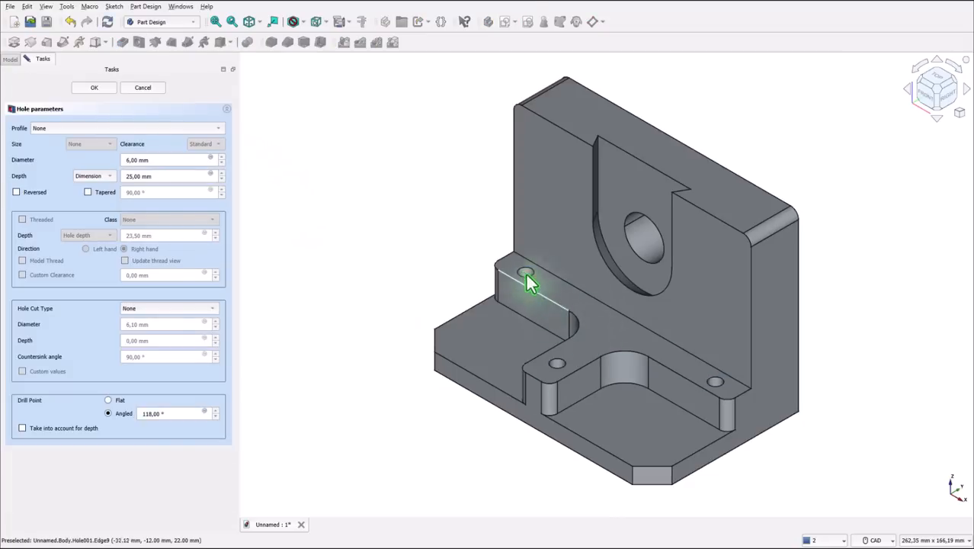
triple_click(148, 161)
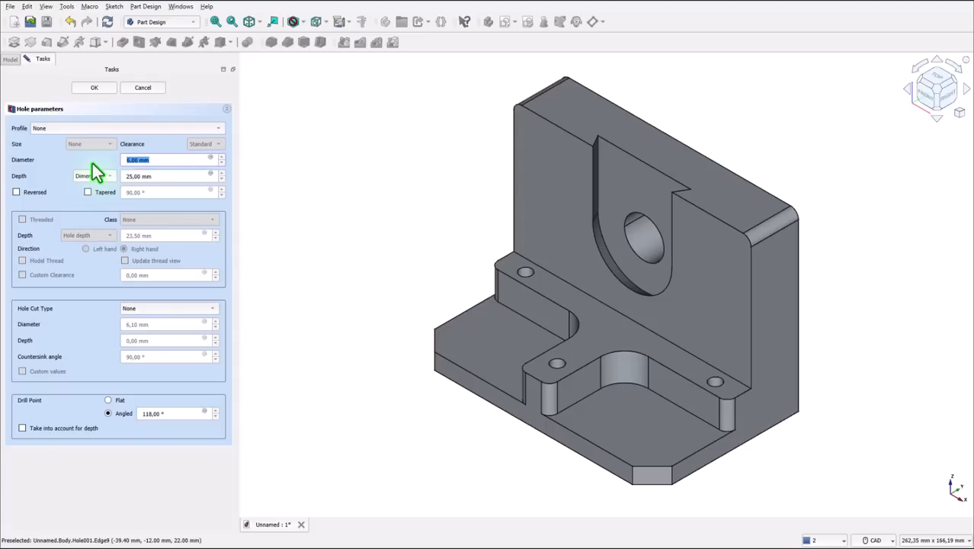
type("8")
left_click(96, 176)
left_click(95, 189)
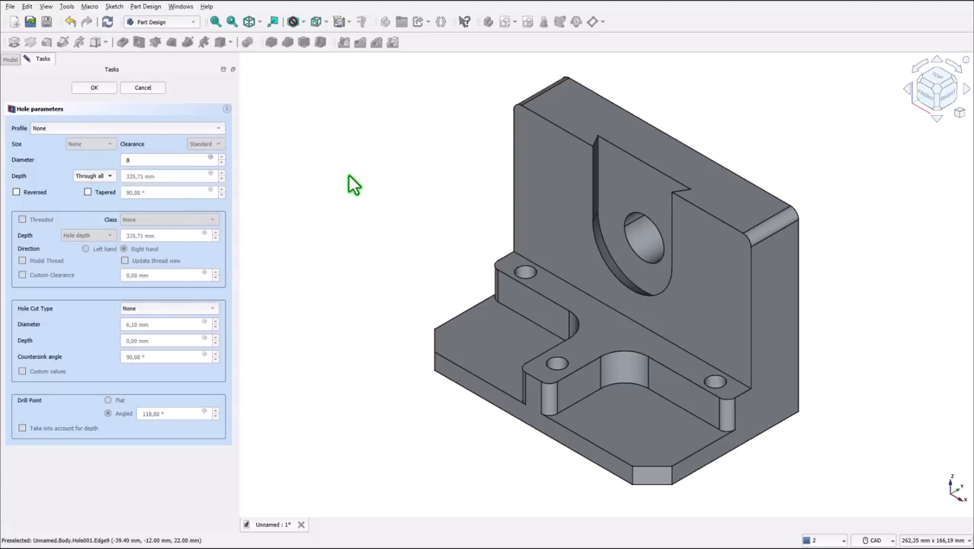
left_click(95, 88)
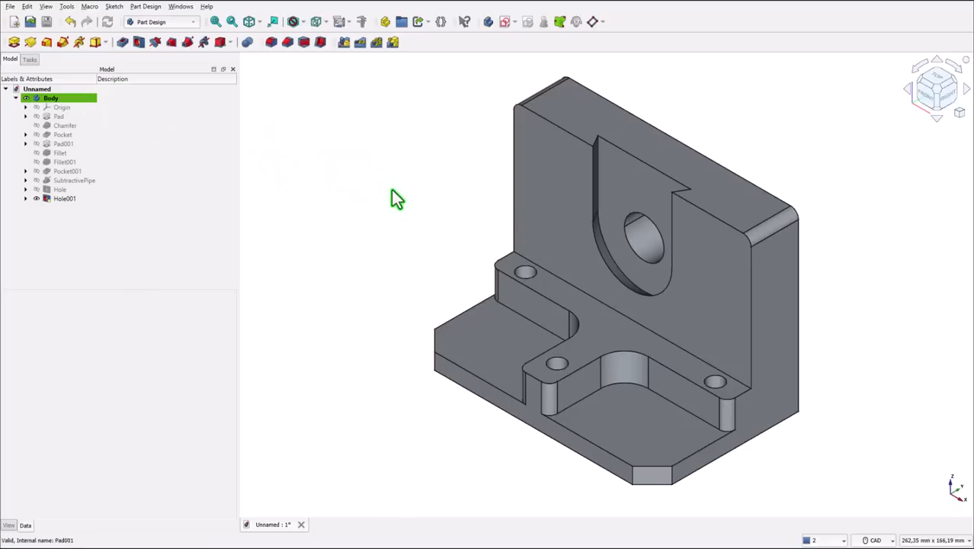